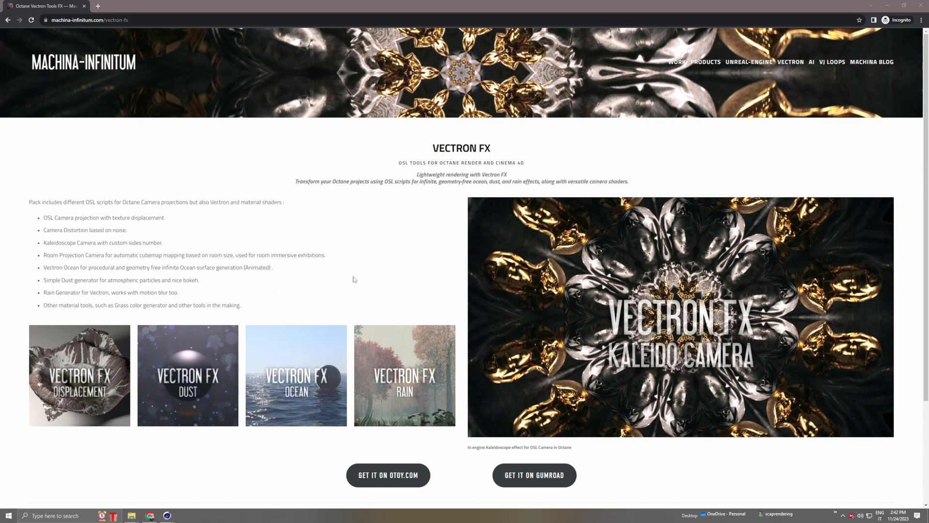
Copy the MachinaOSL folder in File Explorer.
{"action": "left_click", "coordinate": [886, 7]}
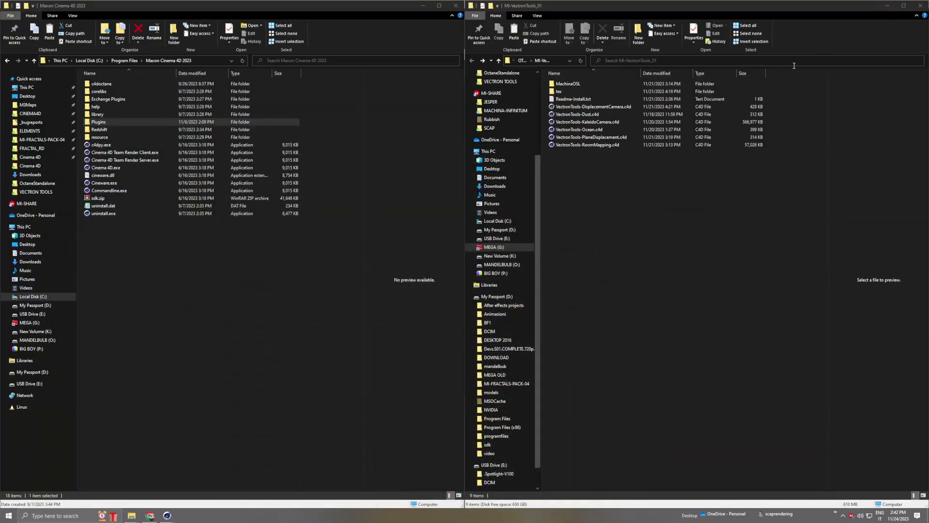
{"action": "right_click", "coordinate": [581, 86]}
{"action": "left_click", "coordinate": [596, 378]}
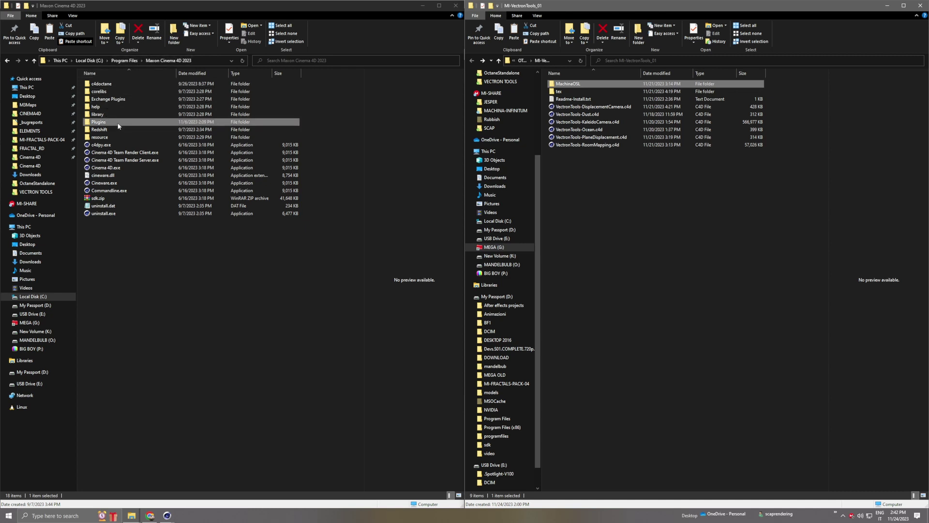
Navigate to the Cinema 4D 2023 Plugins > c4doctane > res > osl_scripts folder.
{"action": "double_click", "coordinate": [103, 125]}
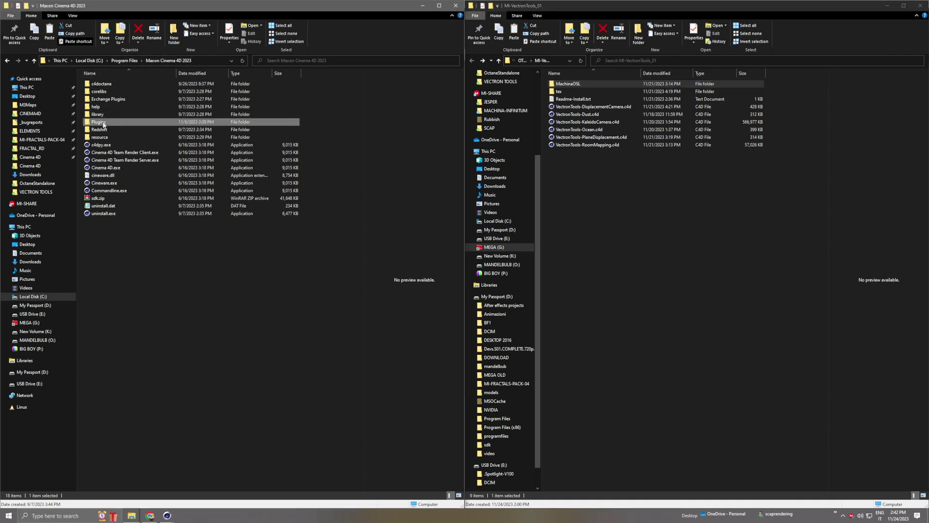
{"action": "double_click", "coordinate": [102, 84]}
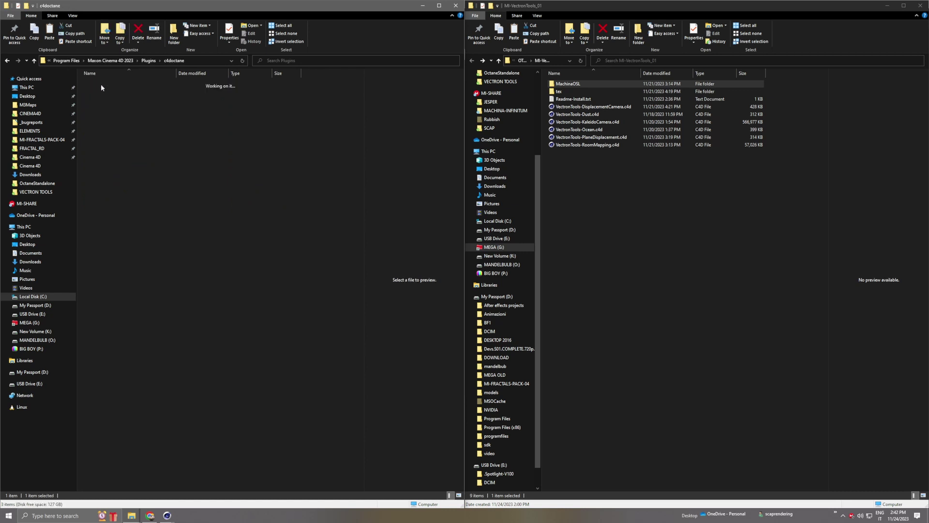
{"action": "double_click", "coordinate": [94, 91]}
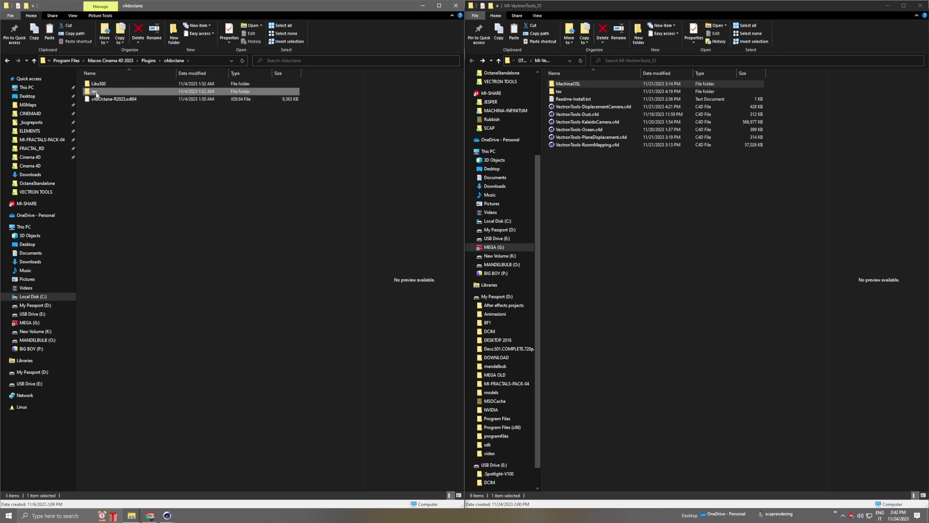
{"action": "double_click", "coordinate": [345, 99]}
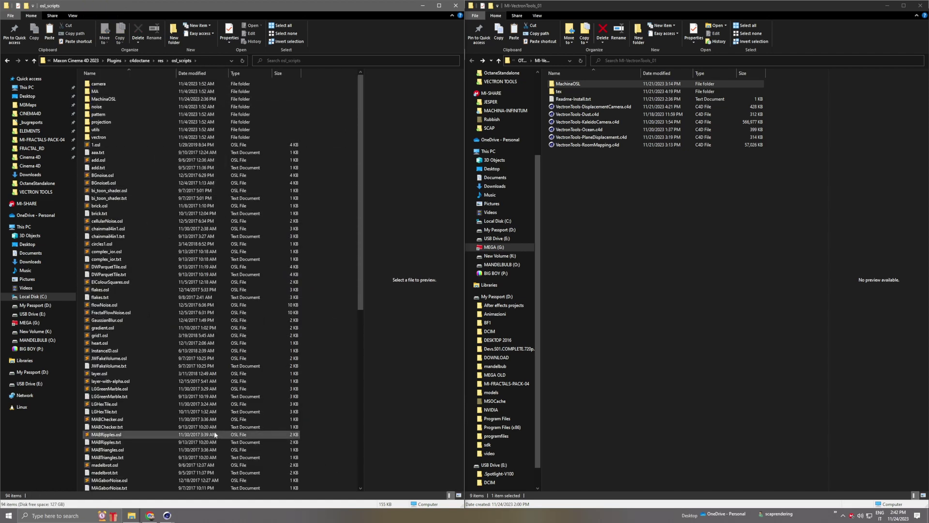
Add a Vectron object and load the MACHINA category's Vectron-Ocean.osl script preset.
{"action": "mouse_move", "coordinate": [167, 516]}
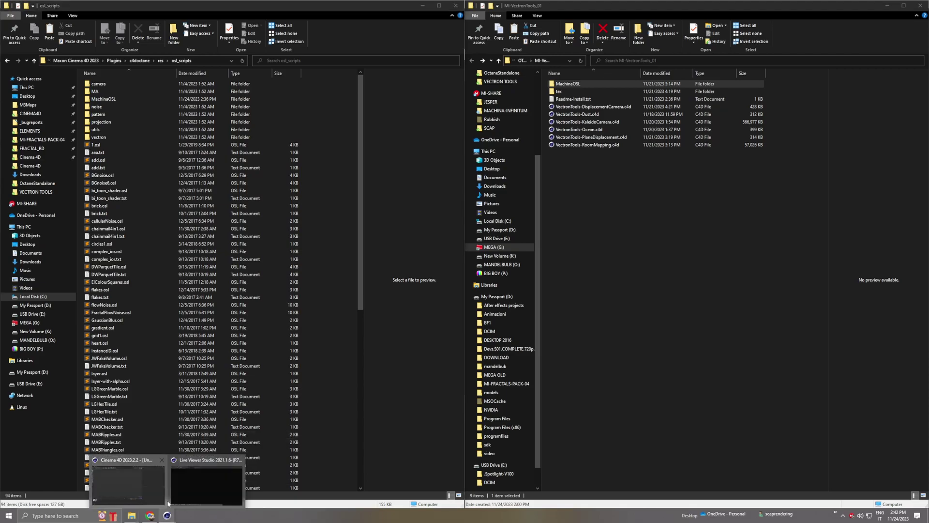
{"action": "left_click", "coordinate": [170, 477]}
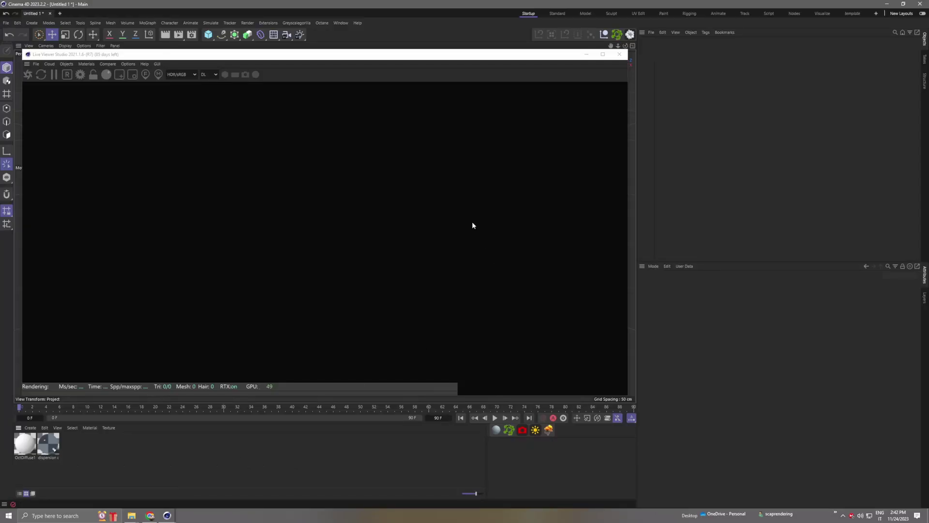
{"action": "left_click", "coordinate": [630, 35]}
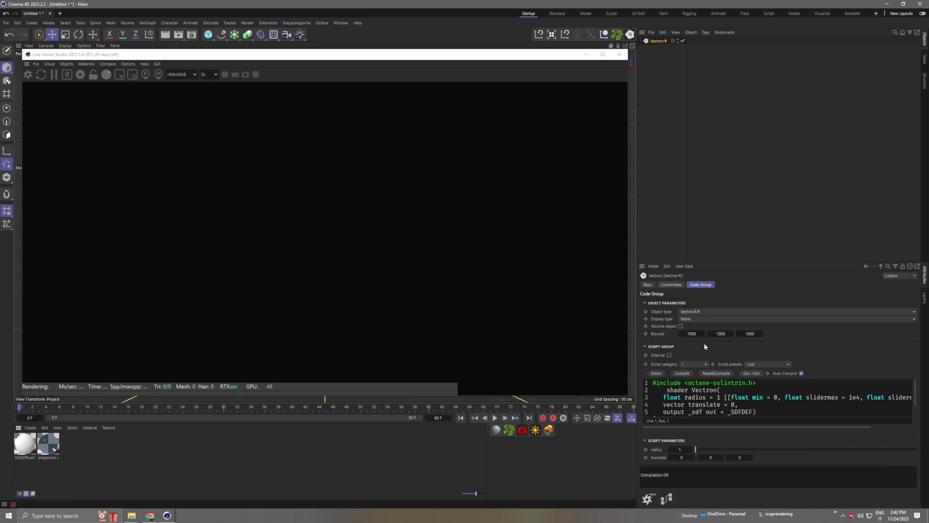
{"action": "left_click", "coordinate": [696, 364]}
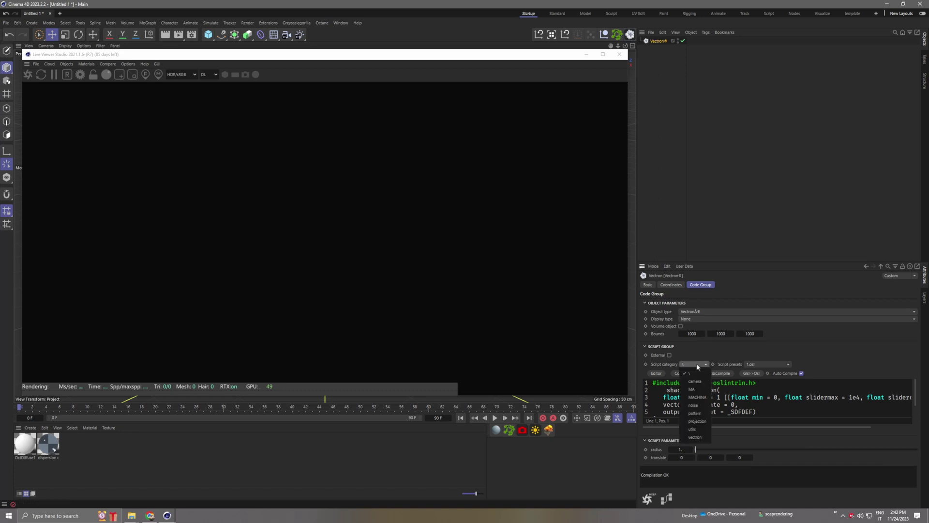
{"action": "left_click", "coordinate": [696, 400]}
{"action": "left_click", "coordinate": [755, 365]}
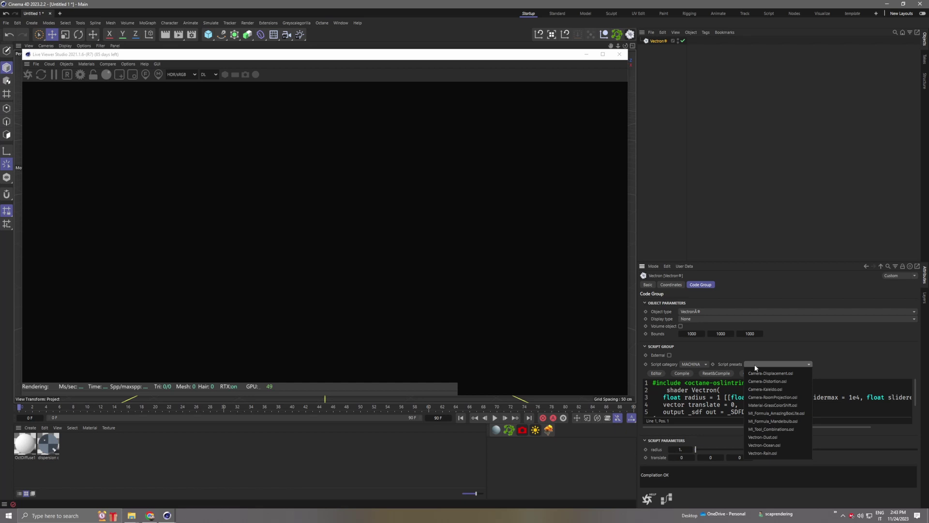
{"action": "left_click", "coordinate": [780, 446]}
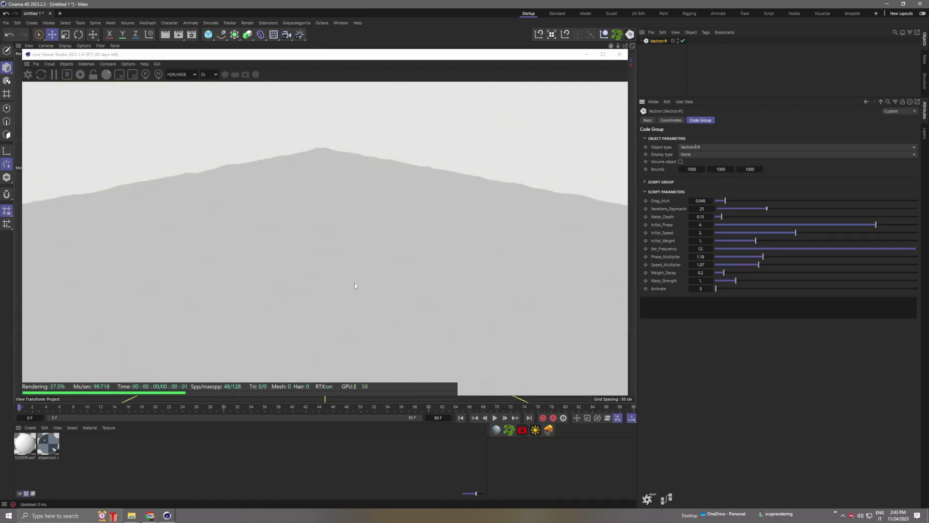
Add an Octane Daylight to light the Vectron ocean.
{"action": "middle_click_drag", "start_coordinate": [354, 283], "coordinate": [334, 213]}
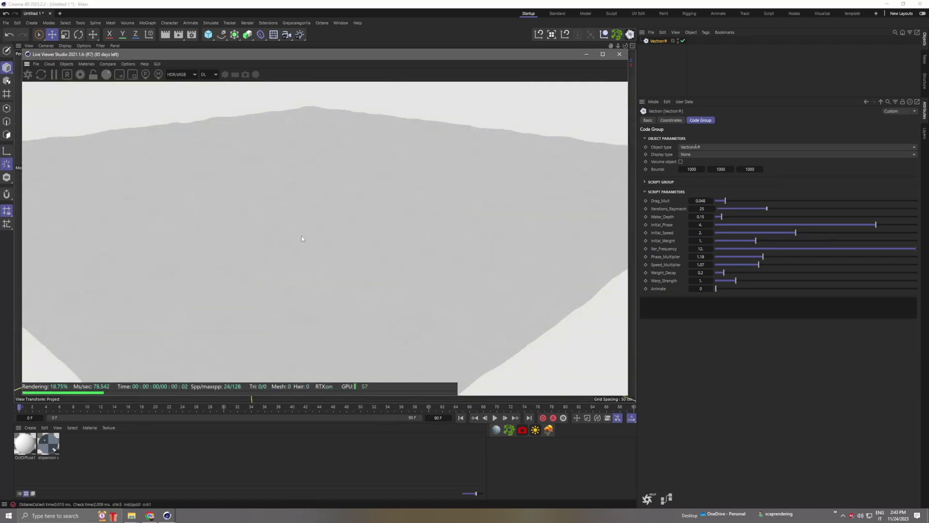
{"action": "left_click", "coordinate": [66, 64]}
{"action": "mouse_move", "coordinate": [78, 99]}
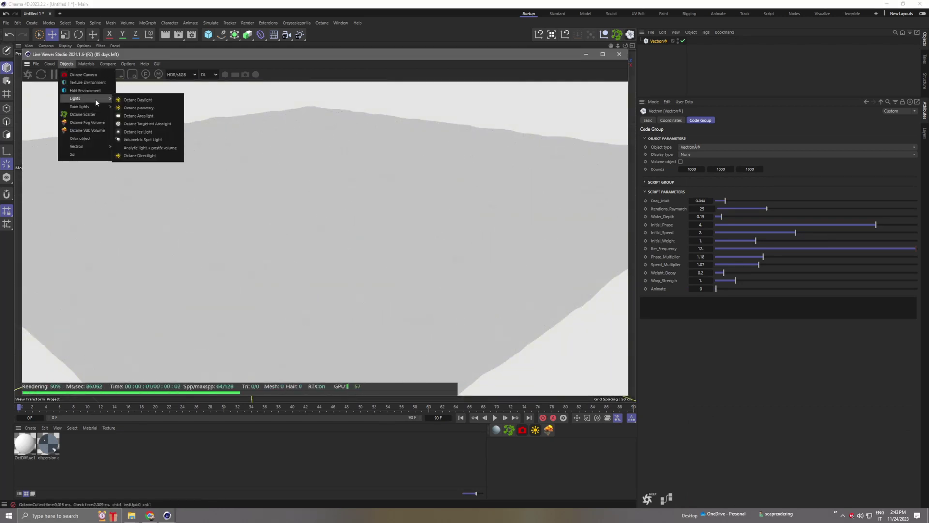
{"action": "left_click", "coordinate": [154, 99]}
{"action": "left_click_drag", "start_coordinate": [289, 54], "coordinate": [325, 57]}
{"action": "key", "text": "r"}
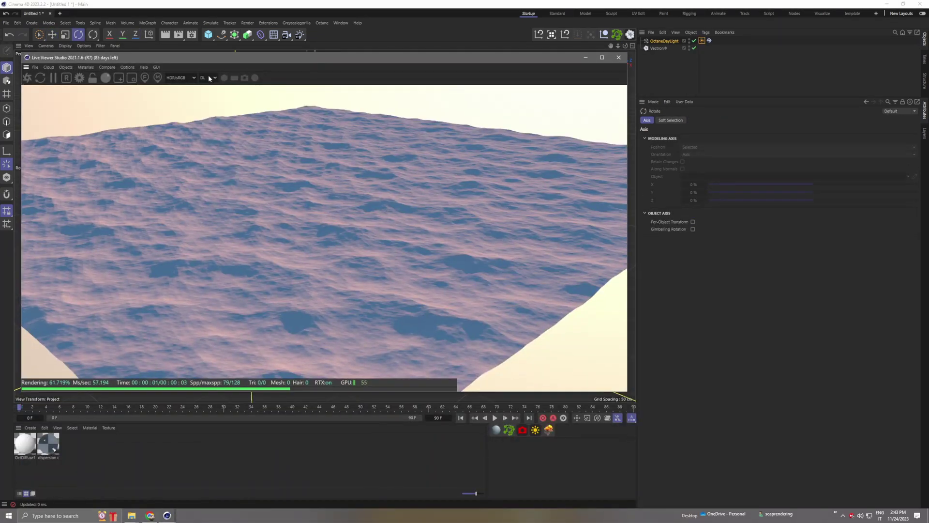
Switch the Live Viewer kernel to path tracing and apply the dispersion of water material to Vectron.
{"action": "left_click", "coordinate": [214, 77]}
{"action": "left_click", "coordinate": [214, 108]}
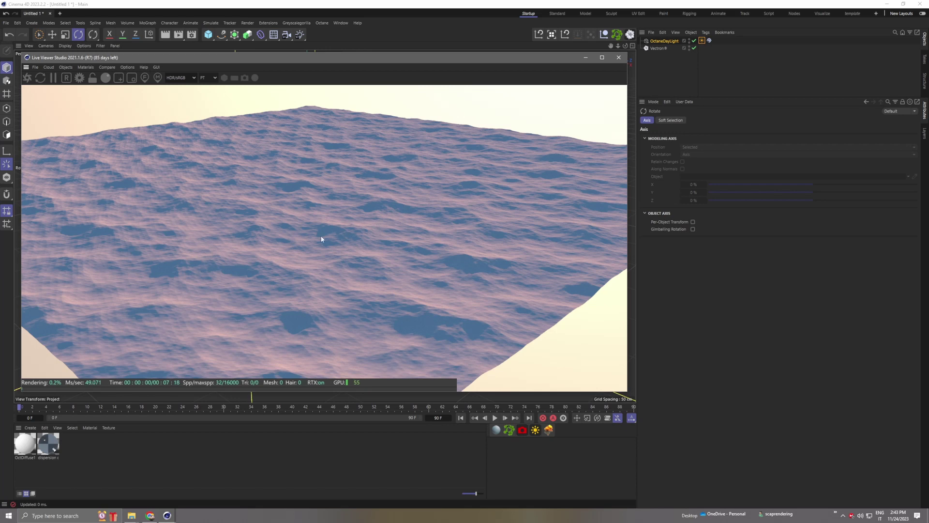
{"action": "left_click_drag", "start_coordinate": [49, 444], "coordinate": [662, 49]}
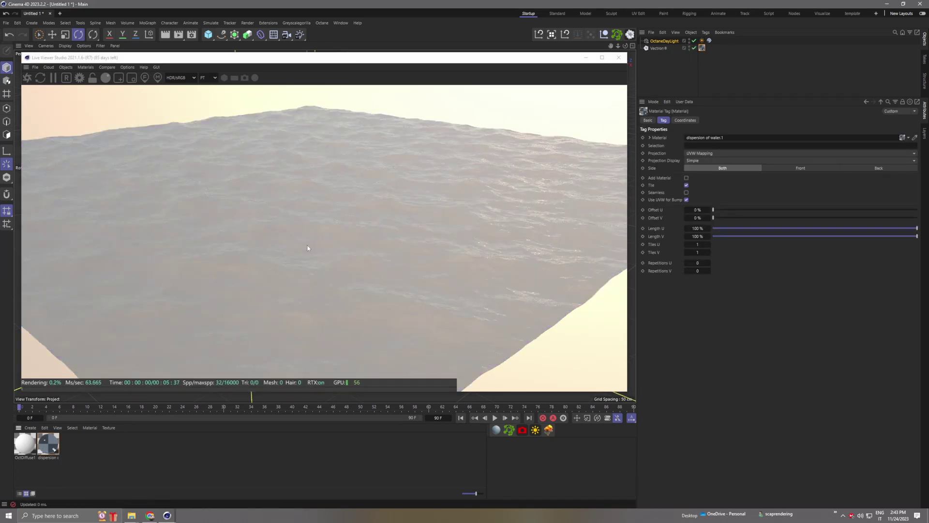
Tilt the view toward the horizon and add a Floor object from the Environment palette.
{"action": "mouse_move", "coordinate": [301, 264]}
{"action": "left_mouse_down"}
{"action": "mouse_move", "coordinate": [273, 252]}
{"action": "mouse_move", "coordinate": [292, 254]}
{"action": "left_mouse_up"}
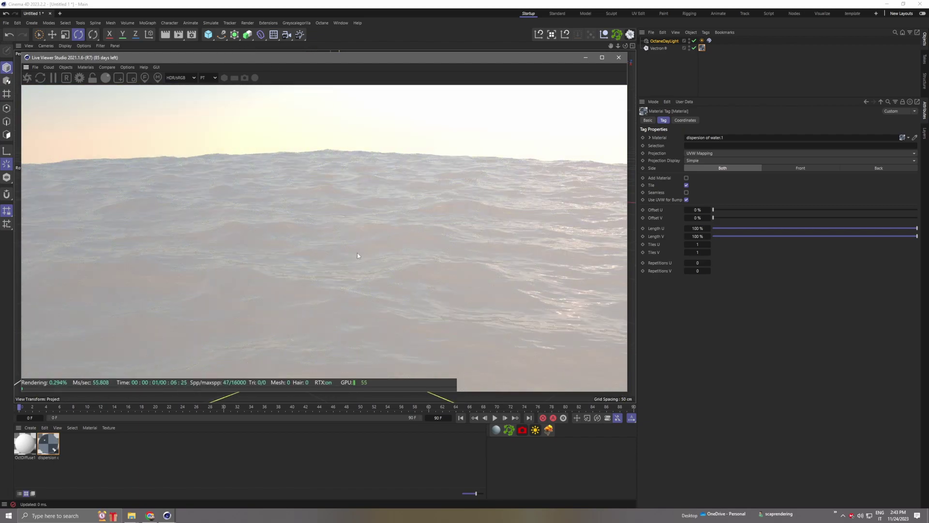
{"action": "left_click_drag", "start_coordinate": [357, 252], "coordinate": [373, 270]}
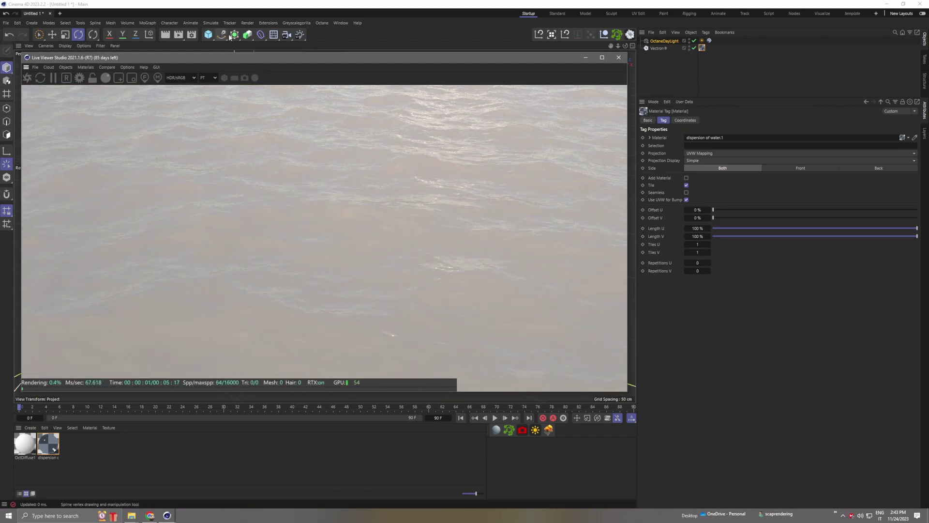
{"action": "left_click", "coordinate": [259, 35]}
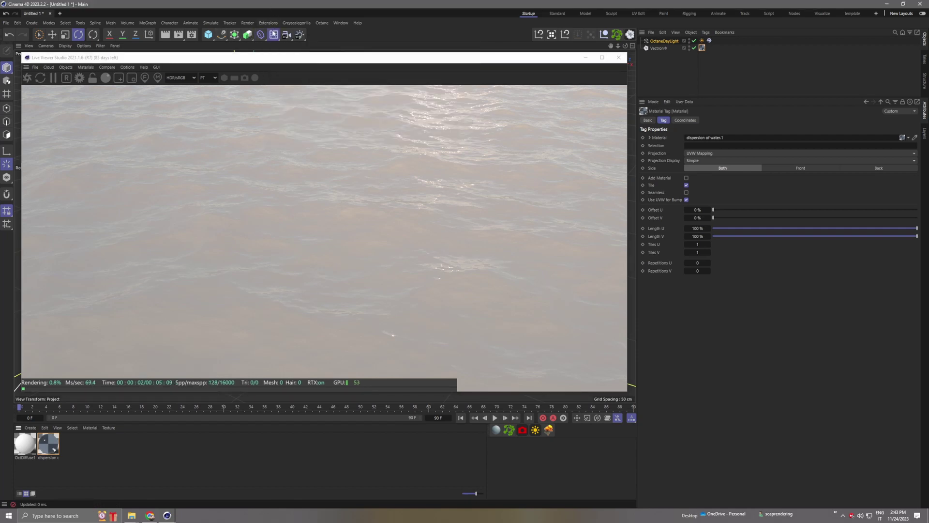
{"action": "left_click", "coordinate": [273, 35]}
{"action": "left_click", "coordinate": [292, 47]}
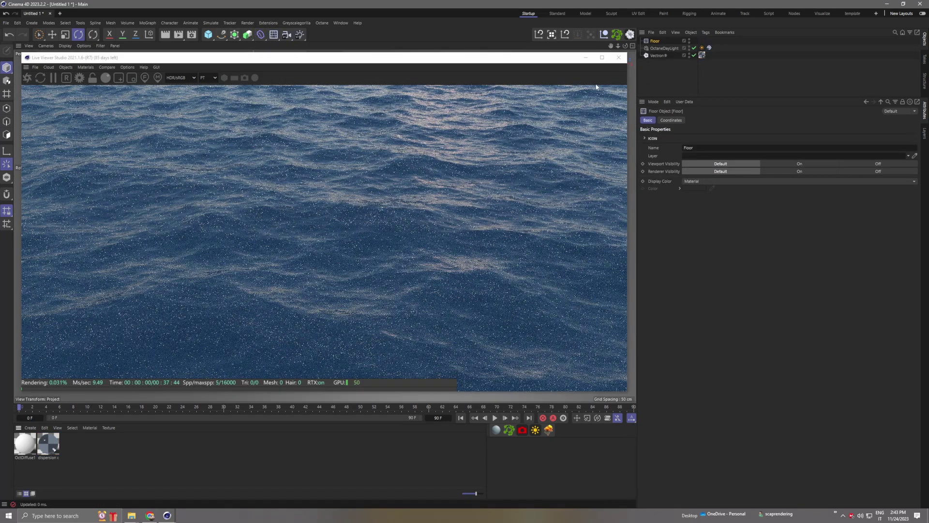
Switch the live render back to direct lighting and orbit to reveal the horizon.
{"action": "left_click", "coordinate": [208, 78]}
{"action": "left_click", "coordinate": [210, 101]}
{"action": "mouse_move", "coordinate": [338, 217]}
{"action": "left_mouse_down"}
{"action": "mouse_move", "coordinate": [369, 197]}
{"action": "mouse_move", "coordinate": [346, 212]}
{"action": "mouse_move", "coordinate": [296, 216]}
{"action": "mouse_move", "coordinate": [373, 211]}
{"action": "mouse_move", "coordinate": [325, 225]}
{"action": "left_mouse_up"}
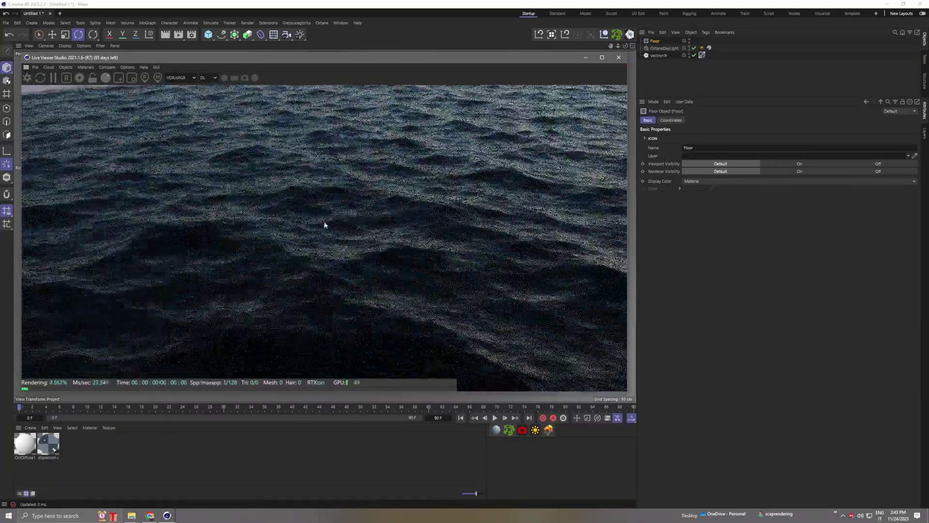
In the Code Group, adjust Initial_Phase, Iterations_Raymarch, Initial_Speed and Phase_Multiplier (about 0.344) for long ridged waves.
{"action": "left_click", "coordinate": [659, 55]}
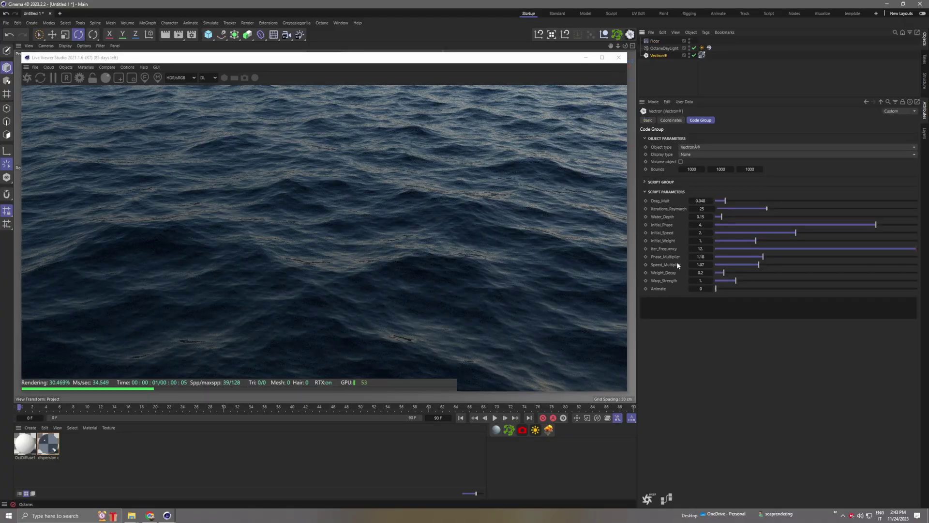
{"action": "mouse_move", "coordinate": [715, 290]}
{"action": "left_mouse_down"}
{"action": "mouse_move", "coordinate": [727, 295]}
{"action": "mouse_move", "coordinate": [738, 281]}
{"action": "mouse_move", "coordinate": [759, 280]}
{"action": "mouse_move", "coordinate": [723, 274]}
{"action": "left_mouse_up"}
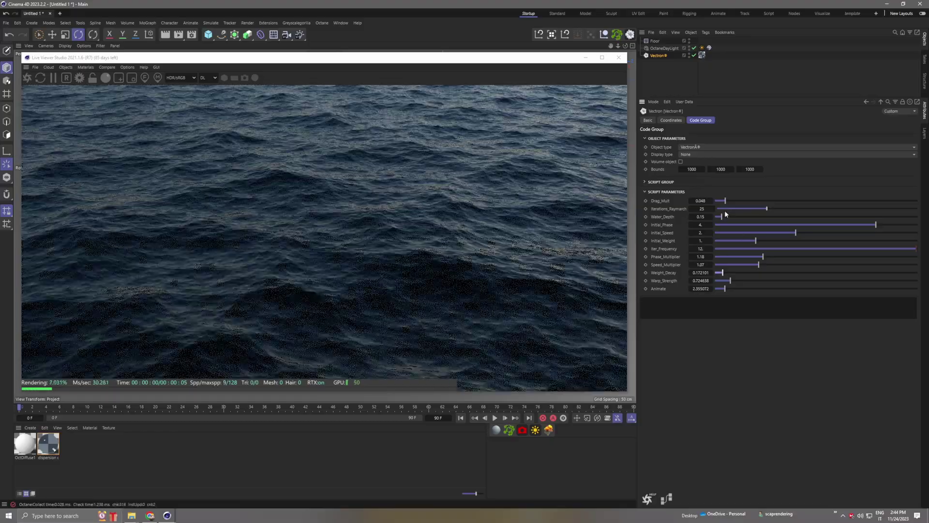
{"action": "mouse_move", "coordinate": [758, 213]}
{"action": "left_mouse_down"}
{"action": "mouse_move", "coordinate": [728, 211]}
{"action": "mouse_move", "coordinate": [773, 208]}
{"action": "left_mouse_up"}
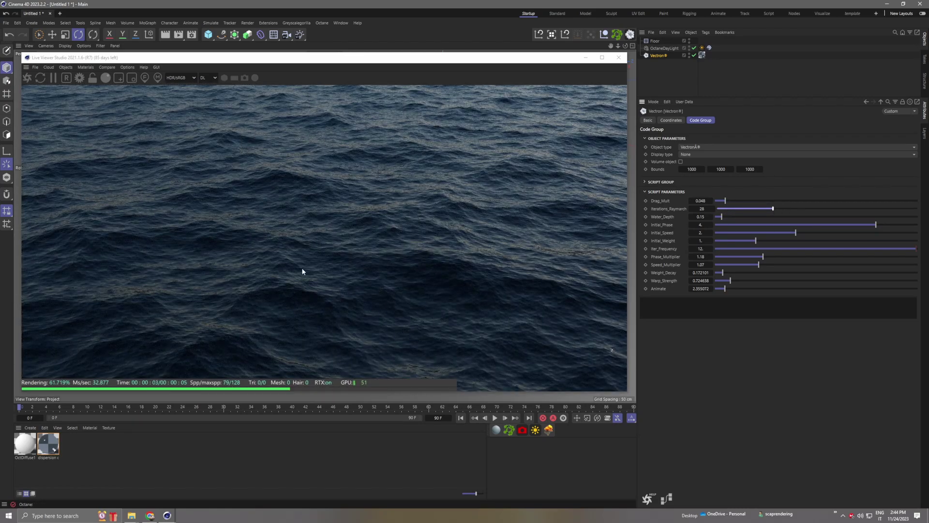
{"action": "left_click_drag", "start_coordinate": [303, 272], "coordinate": [303, 276]}
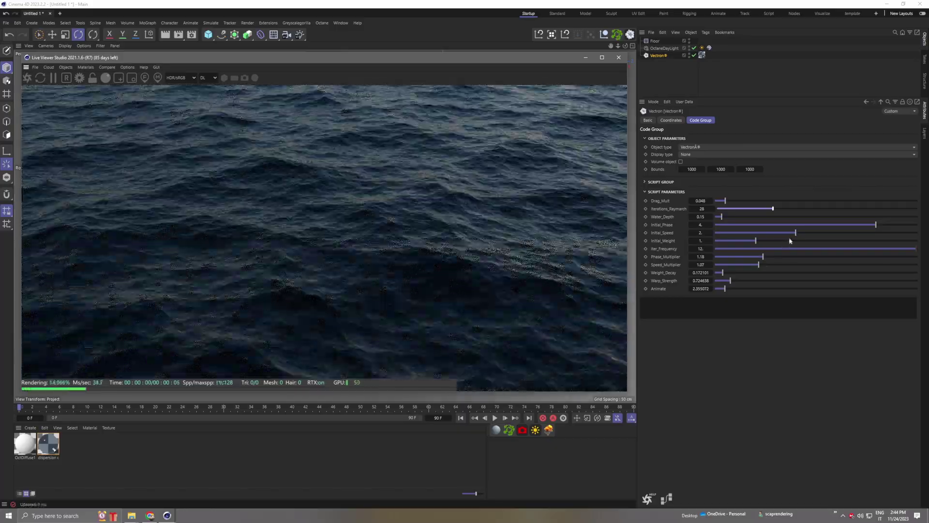
{"action": "left_click_drag", "start_coordinate": [795, 232], "coordinate": [763, 241]}
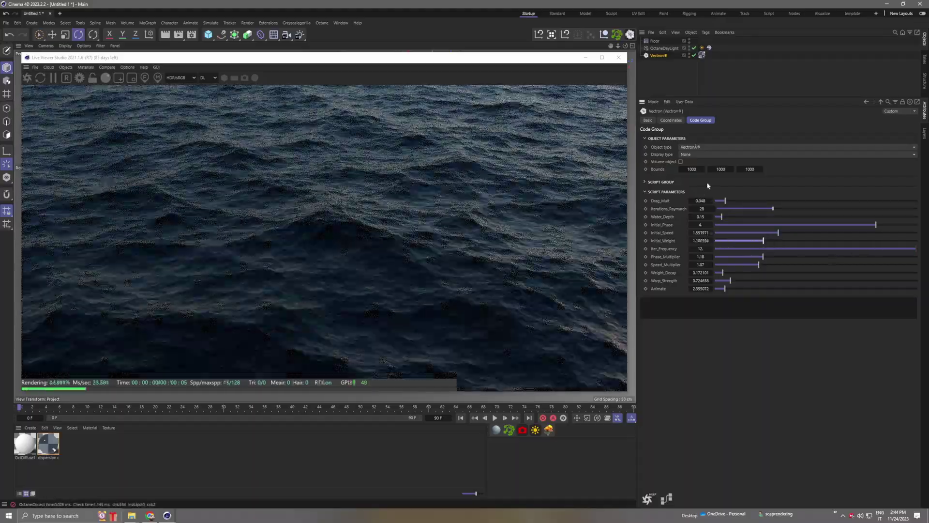
{"action": "left_click_drag", "start_coordinate": [762, 260], "coordinate": [823, 268]}
Push Speed_Multiplier, Initial_Phase and Warp_Strength (about 8.88) to extreme values.
{"action": "left_click_drag", "start_coordinate": [779, 233], "coordinate": [916, 226]}
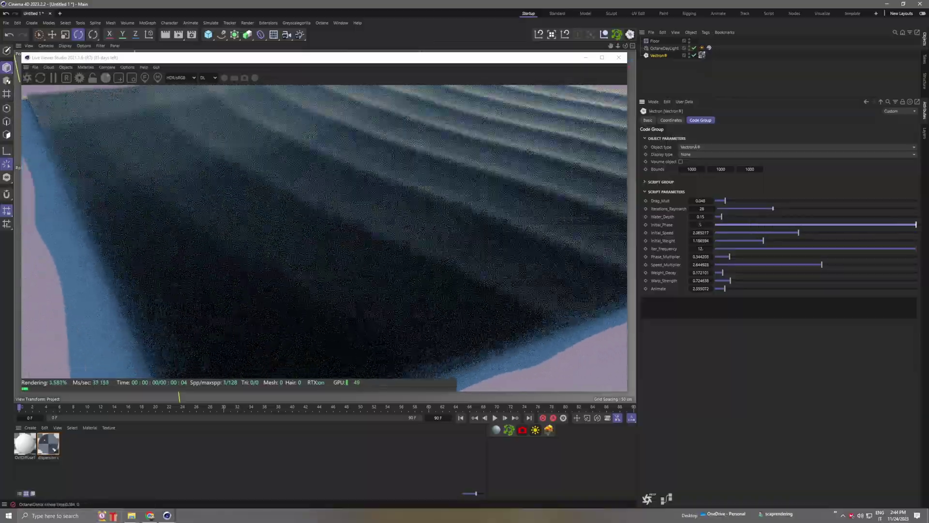
{"action": "left_click_drag", "start_coordinate": [730, 281], "coordinate": [894, 290]}
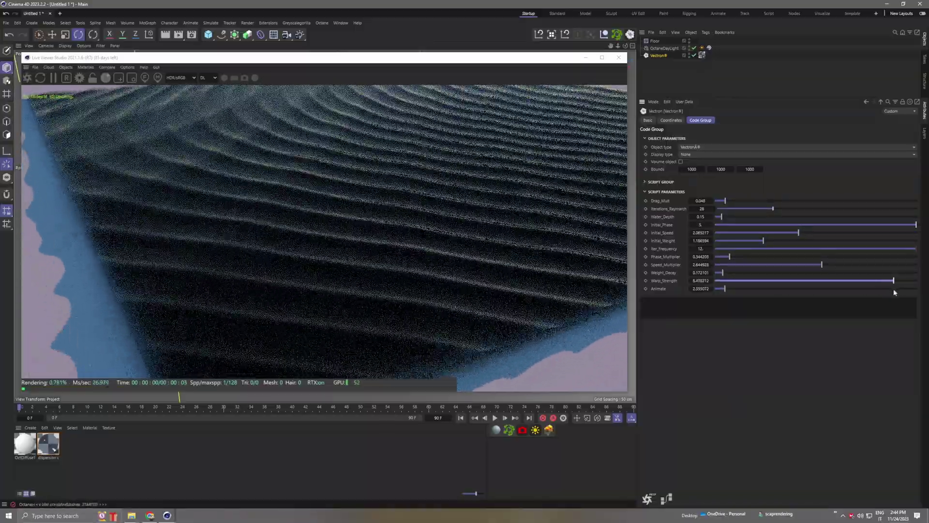
{"action": "left_click_drag", "start_coordinate": [342, 234], "coordinate": [355, 249]}
Reset and recompile the Ocean script so all parameters return to defaults.
{"action": "left_click", "coordinate": [657, 182]}
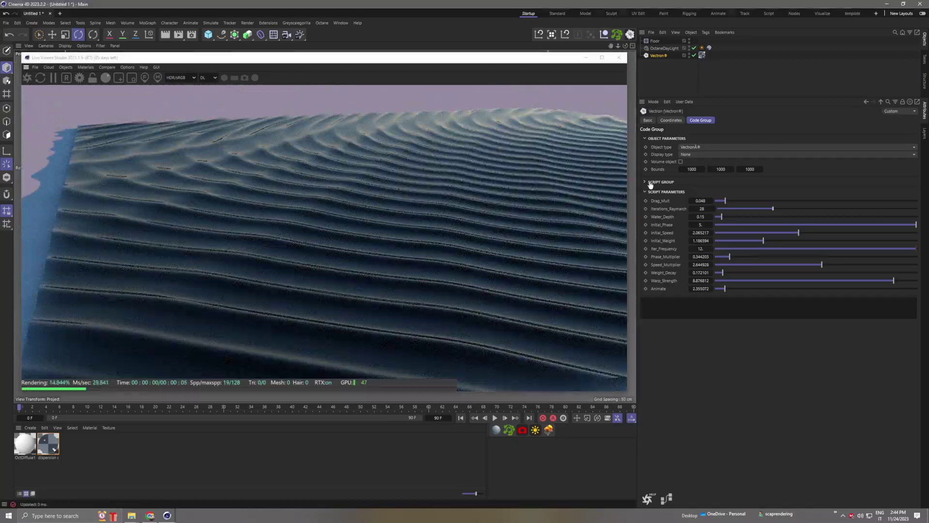
{"action": "left_click", "coordinate": [716, 209]}
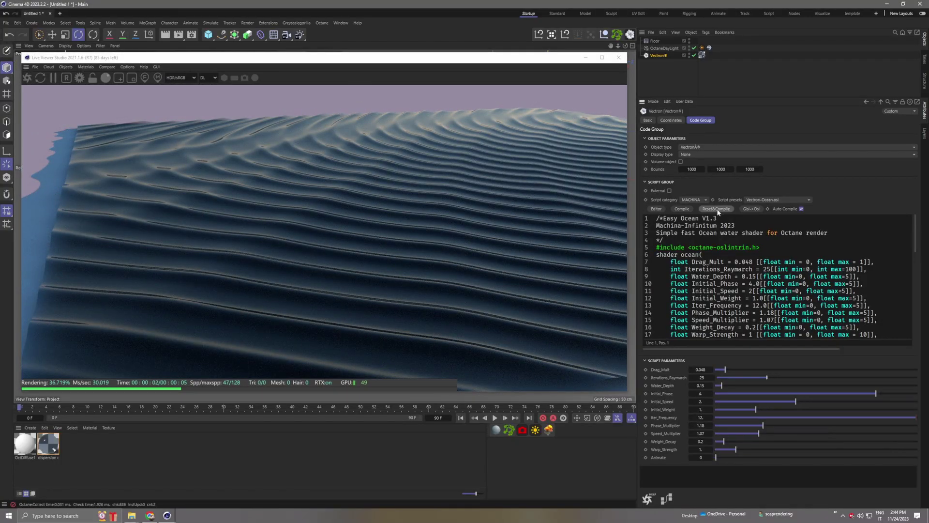
{"action": "left_click", "coordinate": [380, 265]}
{"action": "scroll", "coordinate": [378, 262], "scroll_direction": "up", "scroll_amount": 3}
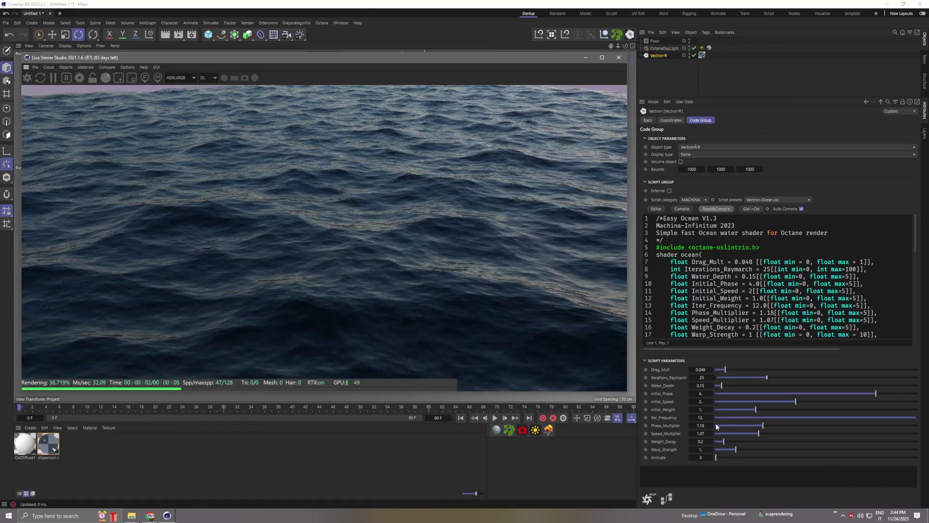
Open VectronTools-DisplacementCamera.c4d from the MI-VectronTools_01 Explorer window.
{"action": "mouse_move", "coordinate": [132, 516]}
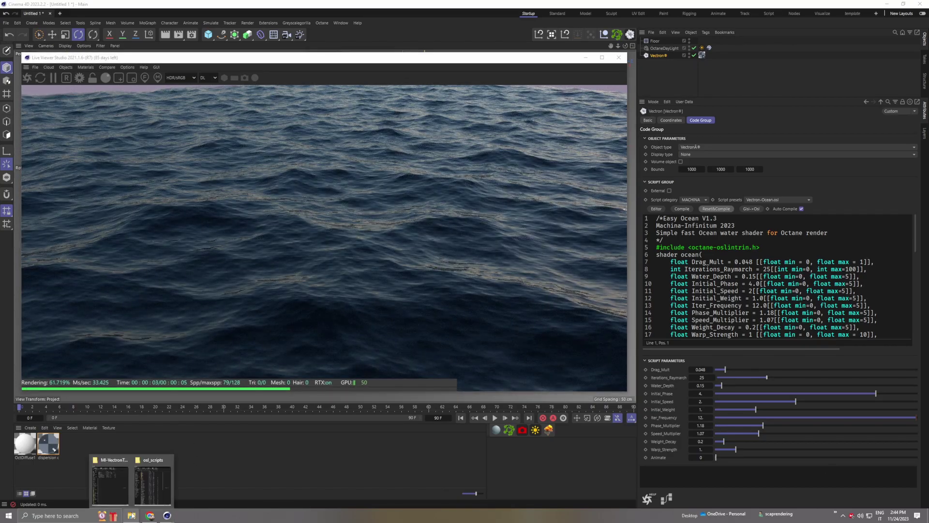
{"action": "left_click", "coordinate": [150, 493]}
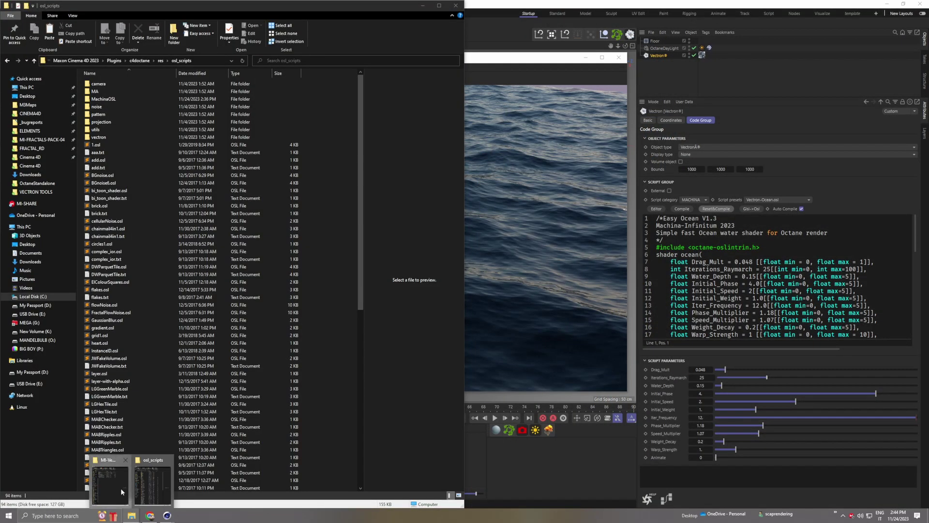
{"action": "left_click", "coordinate": [109, 484]}
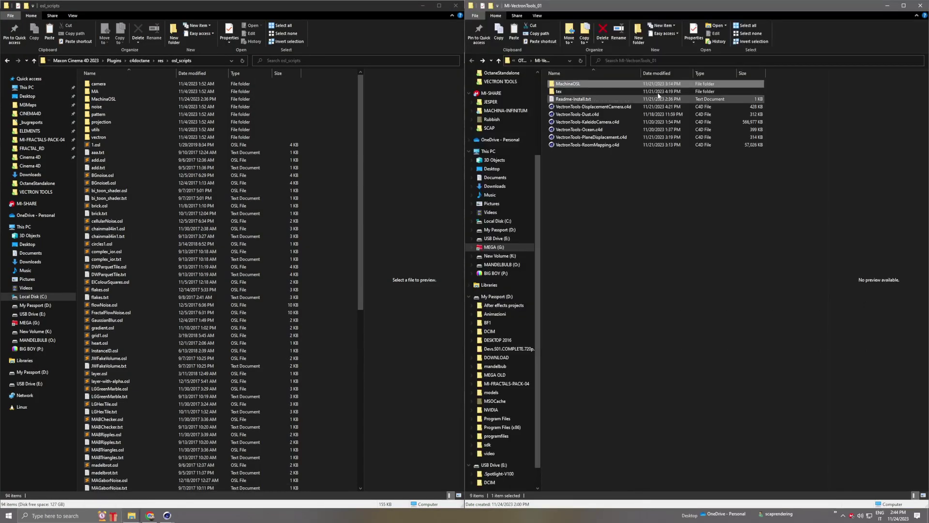
{"action": "left_click", "coordinate": [595, 107]}
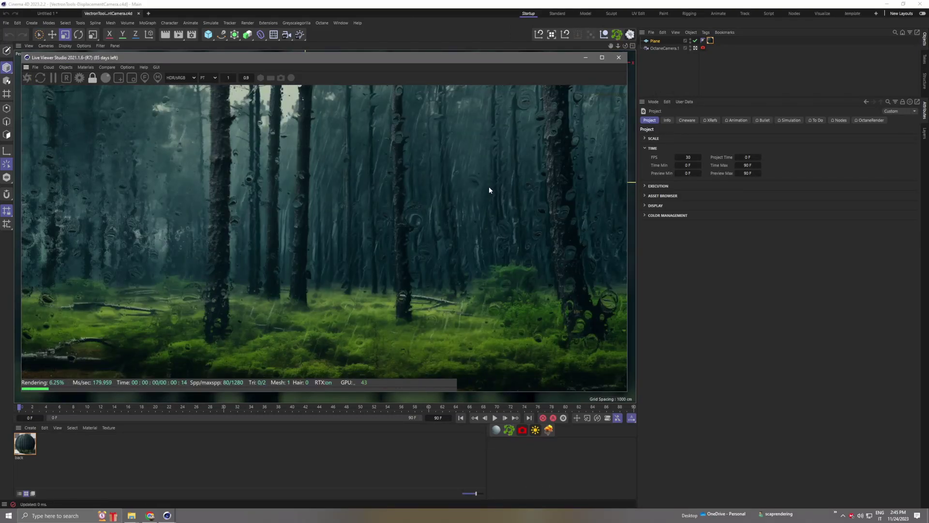
Select OctaneCamera.1 and move and enlarge the Live Viewer render window.
{"action": "left_click", "coordinate": [658, 47]}
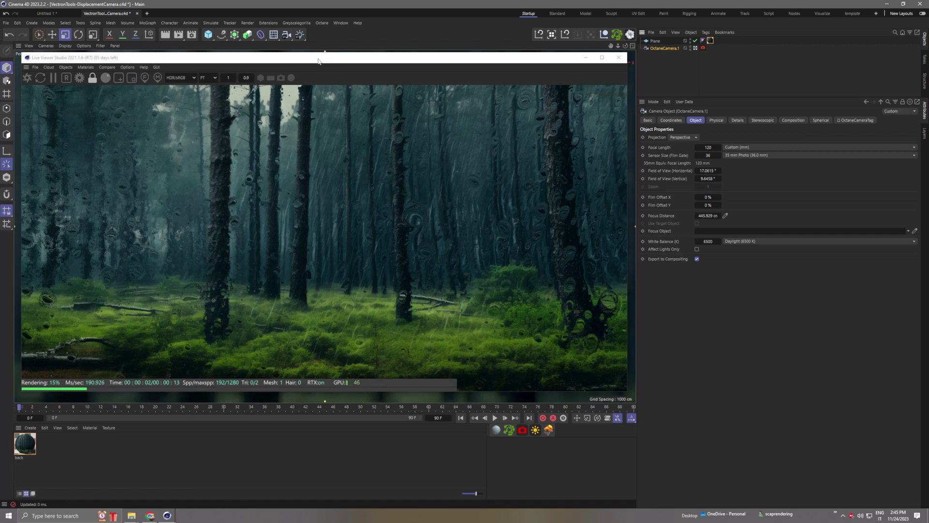
{"action": "left_click_drag", "start_coordinate": [319, 58], "coordinate": [315, 50]}
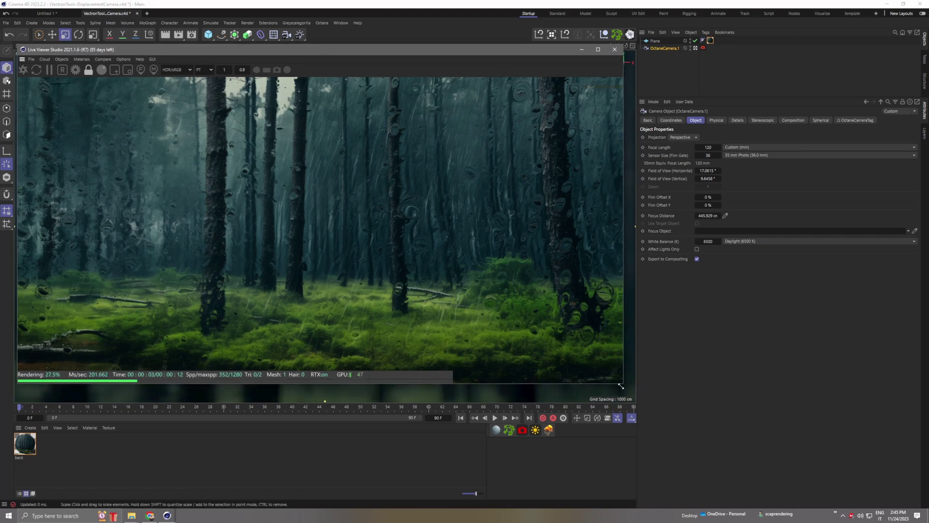
{"action": "left_click_drag", "start_coordinate": [624, 381], "coordinate": [631, 422]}
{"action": "left_click", "coordinate": [658, 49]}
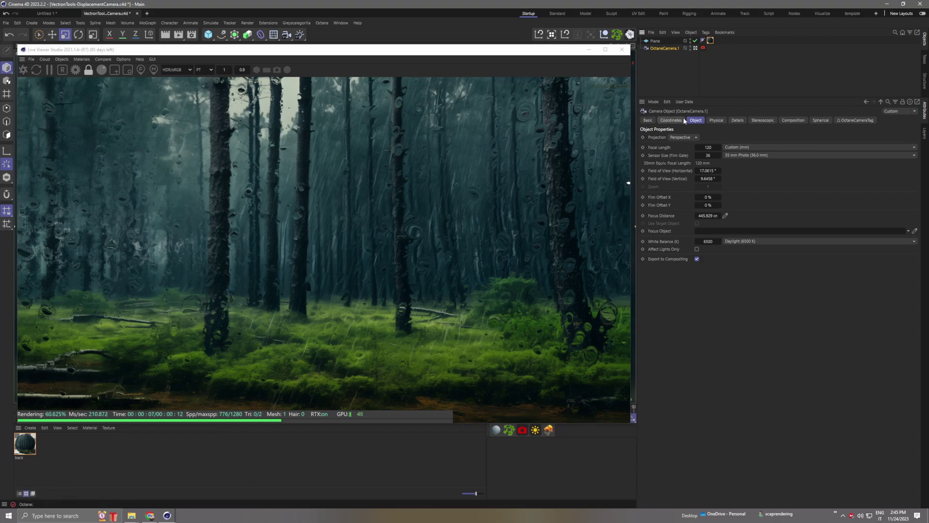
Show the OctaneCameraTag's OSL camera settings, briefly expanding the shader code.
{"action": "left_click", "coordinate": [852, 122]}
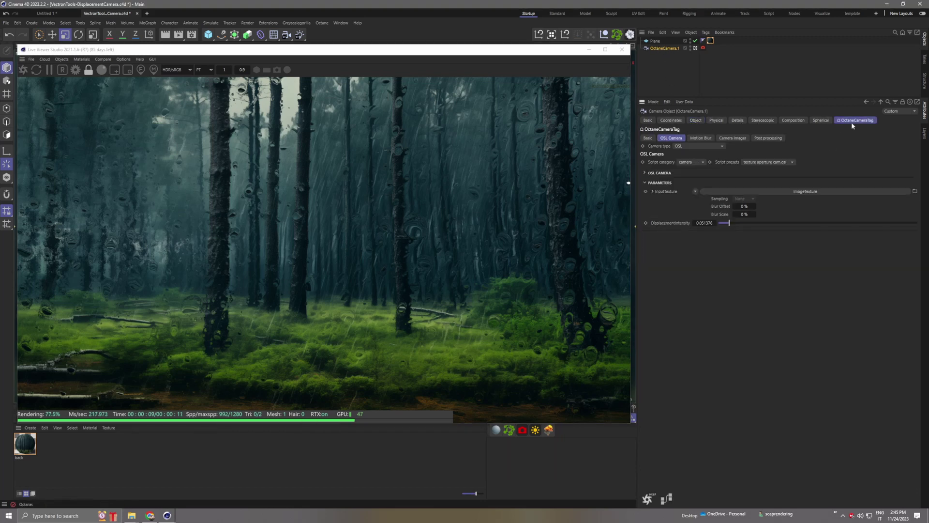
{"action": "left_click", "coordinate": [653, 173]}
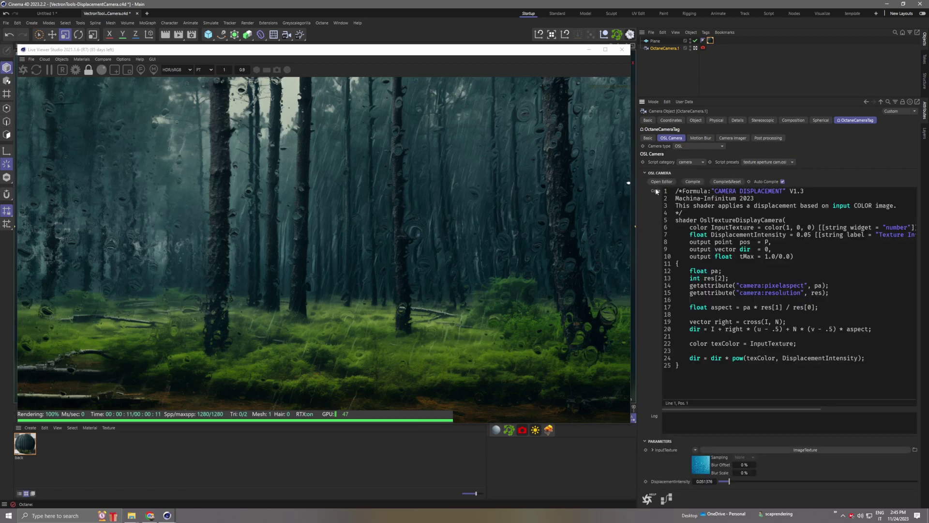
{"action": "left_click", "coordinate": [645, 174]}
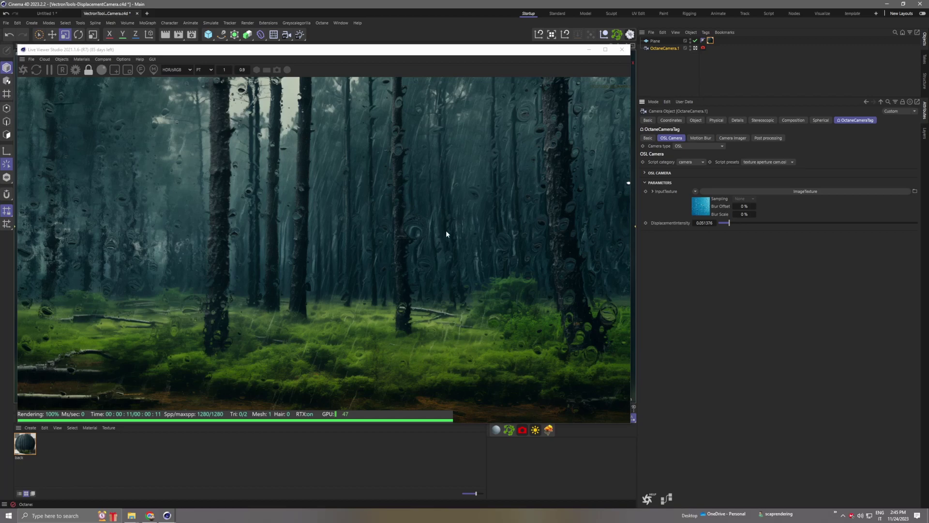
Raise DisplacementIntensity to about 0.085, then bring the MI-VectronTools_01 folder back up.
{"action": "right_click_drag", "start_coordinate": [364, 194], "coordinate": [362, 240]}
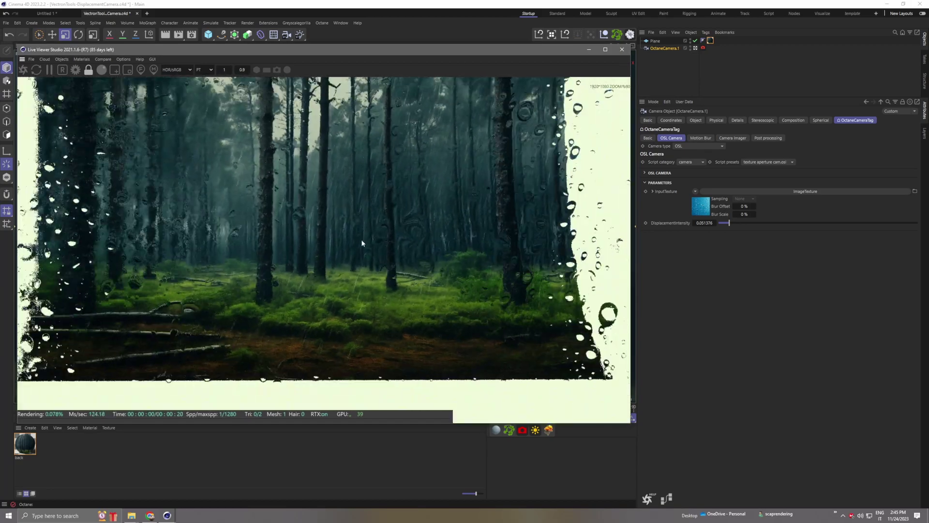
{"action": "left_click_drag", "start_coordinate": [729, 226], "coordinate": [738, 228]}
{"action": "right_click_drag", "start_coordinate": [301, 214], "coordinate": [338, 214]}
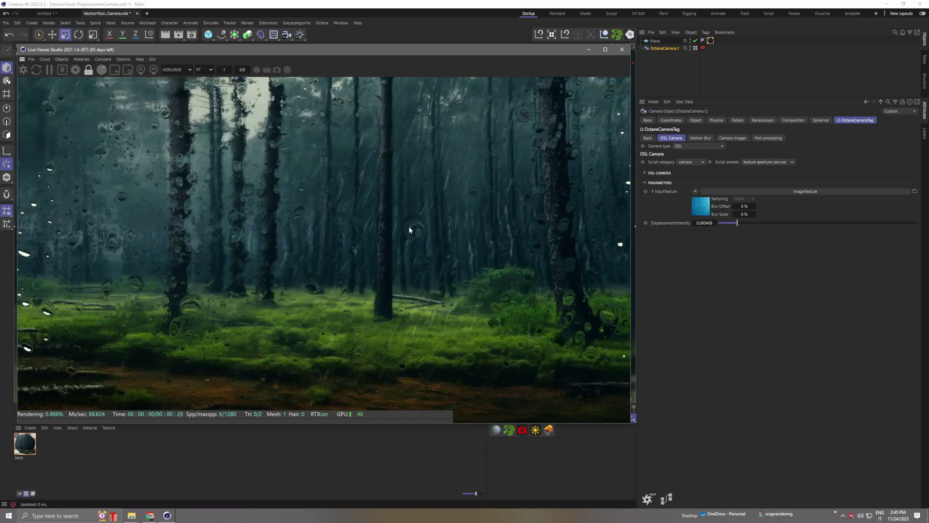
{"action": "mouse_move", "coordinate": [737, 222]}
{"action": "left_mouse_down"}
{"action": "mouse_move", "coordinate": [750, 224]}
{"action": "mouse_move", "coordinate": [736, 225]}
{"action": "left_mouse_up"}
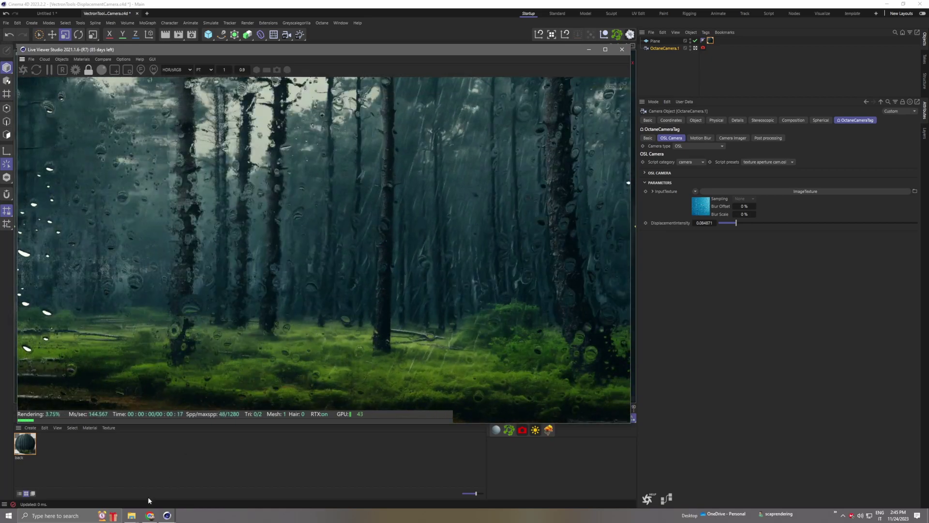
{"action": "left_click", "coordinate": [132, 515]}
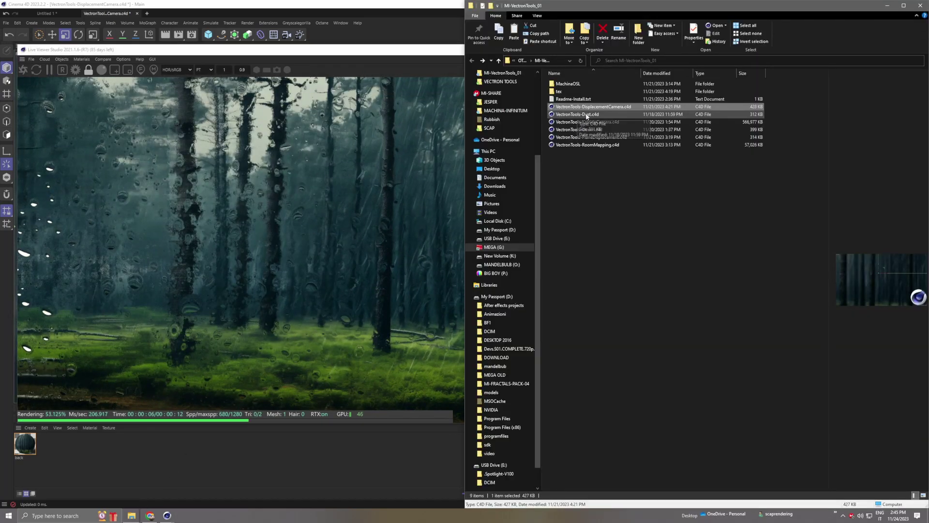
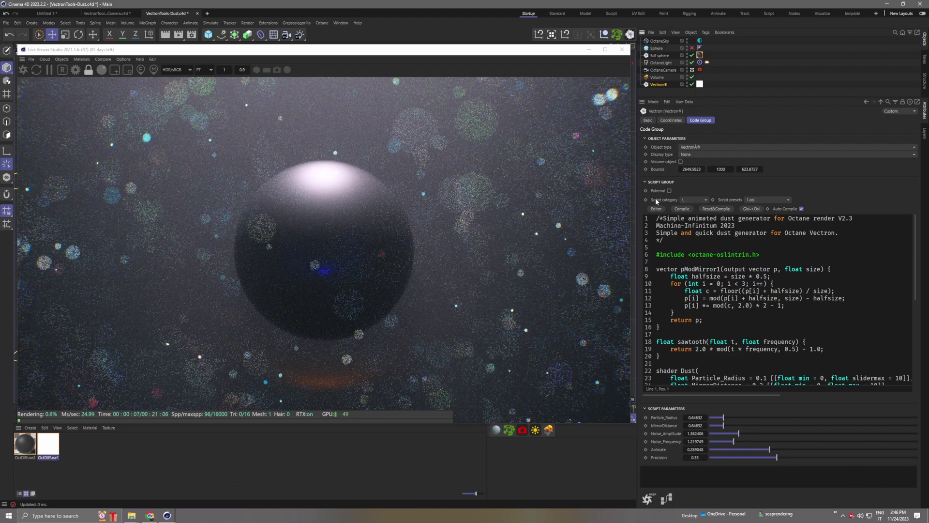
Open the Script category dropdown on the Vectron object's Code Group tab.
{"action": "left_click", "coordinate": [694, 200]}
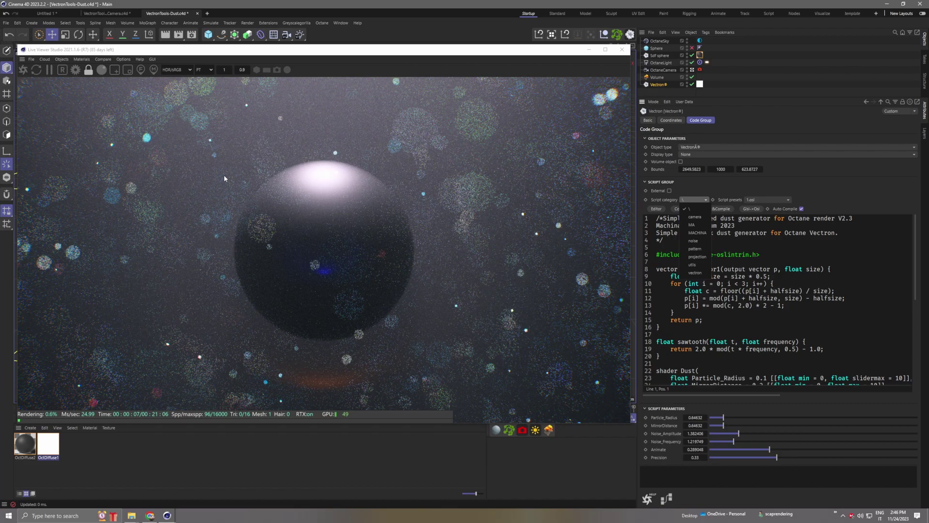
Set the dust script's MirrorDistance to 1.728 and Noise_Amplitude to 1.005.
{"action": "left_click", "coordinate": [722, 427]}
{"action": "left_click_drag", "start_coordinate": [725, 430], "coordinate": [714, 431]}
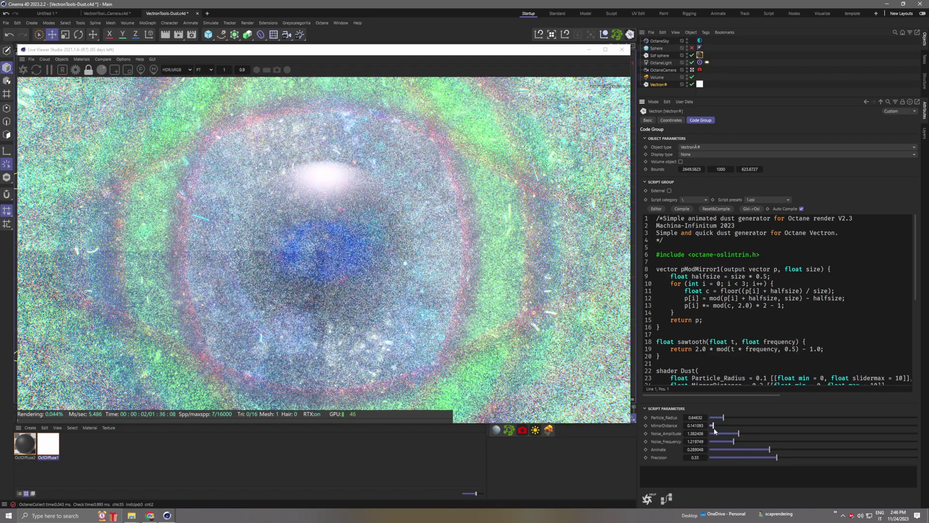
{"action": "left_click_drag", "start_coordinate": [714, 430], "coordinate": [745, 429]}
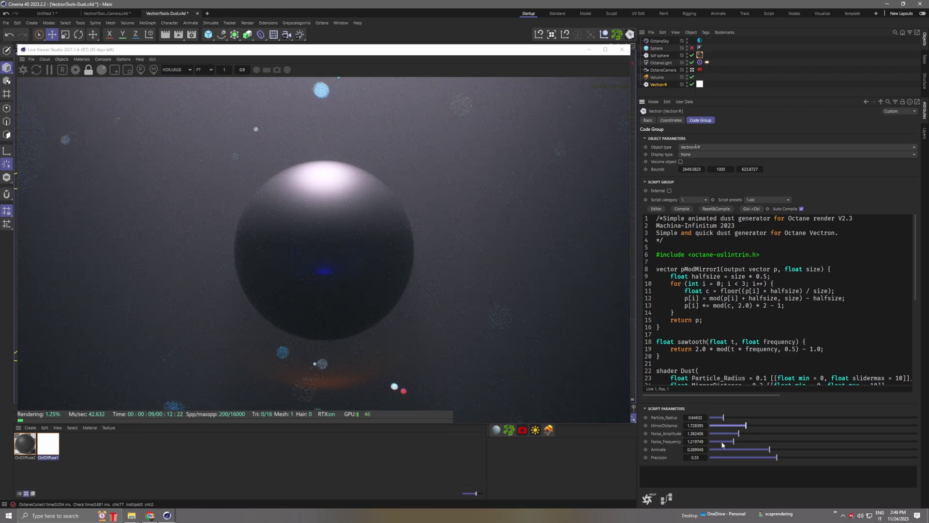
{"action": "left_click_drag", "start_coordinate": [750, 437], "coordinate": [744, 438]}
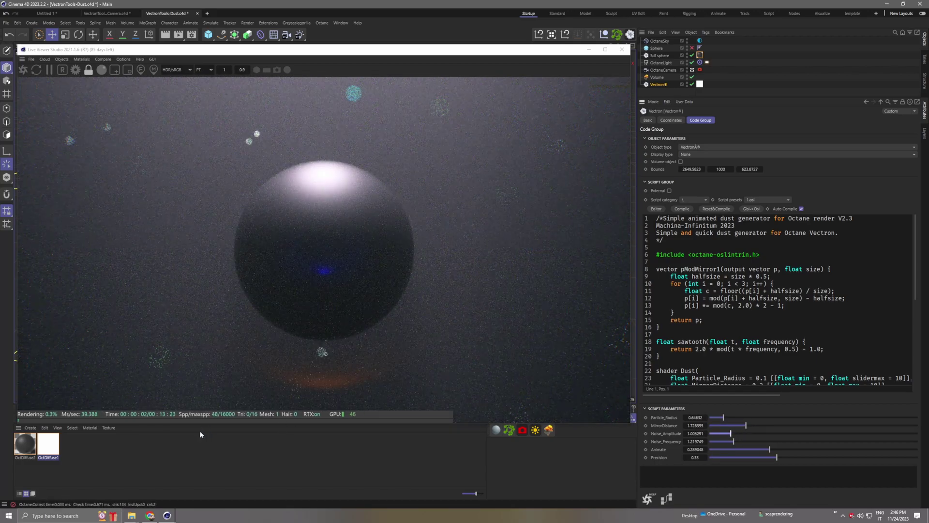
In OctDiffuse1's node graph, move Transform, Texture Projection, Gradient and Texture Emission nodes apart.
{"action": "double_click", "coordinate": [47, 449]}
{"action": "left_click", "coordinate": [67, 374]}
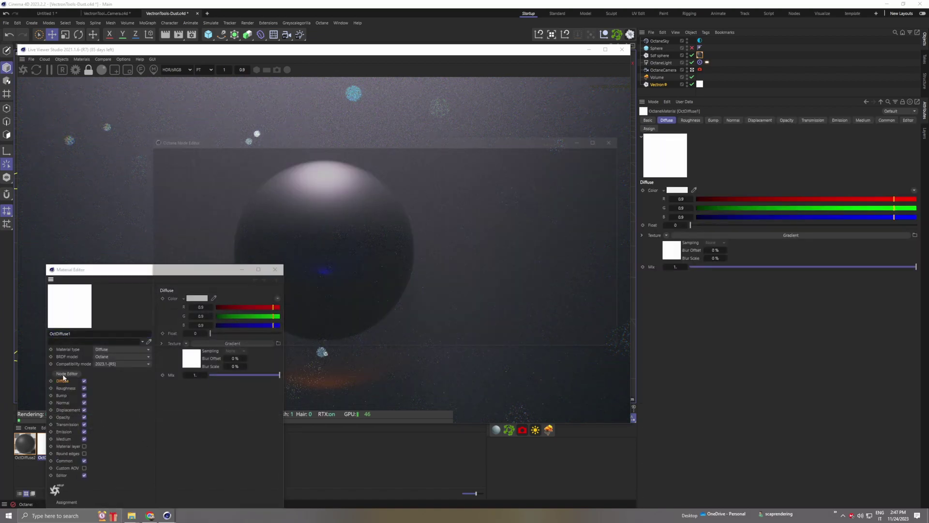
{"action": "left_click", "coordinate": [272, 251]}
{"action": "left_click", "coordinate": [272, 258], "text": "shift"}
{"action": "left_click_drag", "start_coordinate": [272, 259], "coordinate": [183, 277]}
{"action": "left_click_drag", "start_coordinate": [280, 289], "coordinate": [295, 279]}
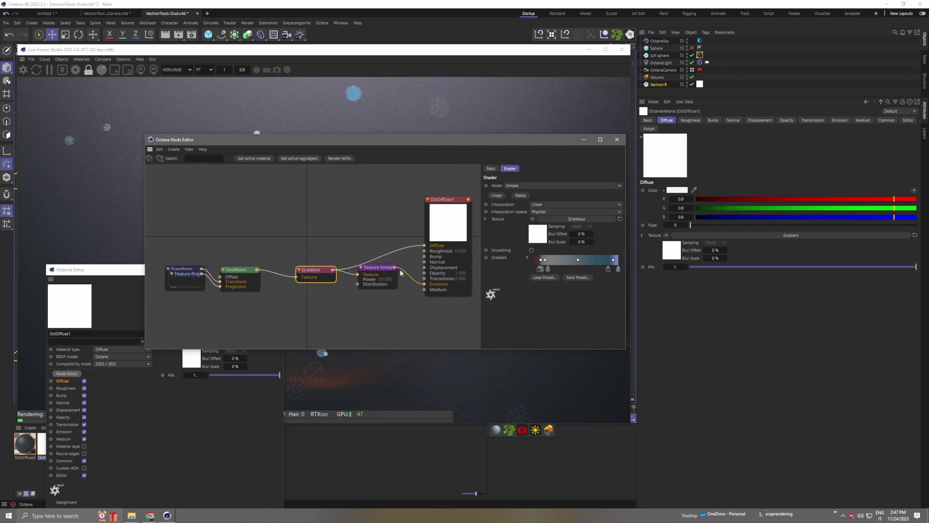
{"action": "left_click_drag", "start_coordinate": [371, 275], "coordinate": [378, 279]}
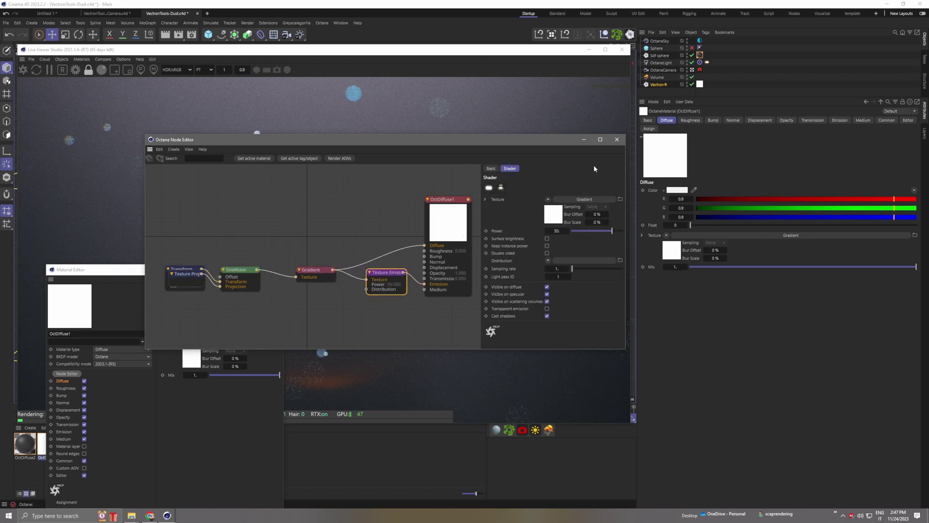
Place Texture Projection below Transform, check the Gradient node, and close the Node Editor.
{"action": "left_click", "coordinate": [317, 274]}
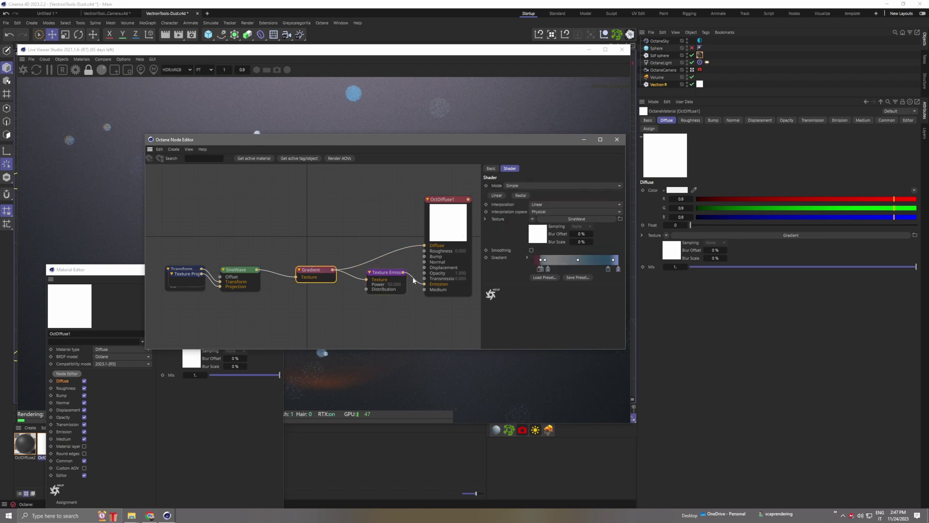
{"action": "left_click_drag", "start_coordinate": [187, 274], "coordinate": [188, 309]}
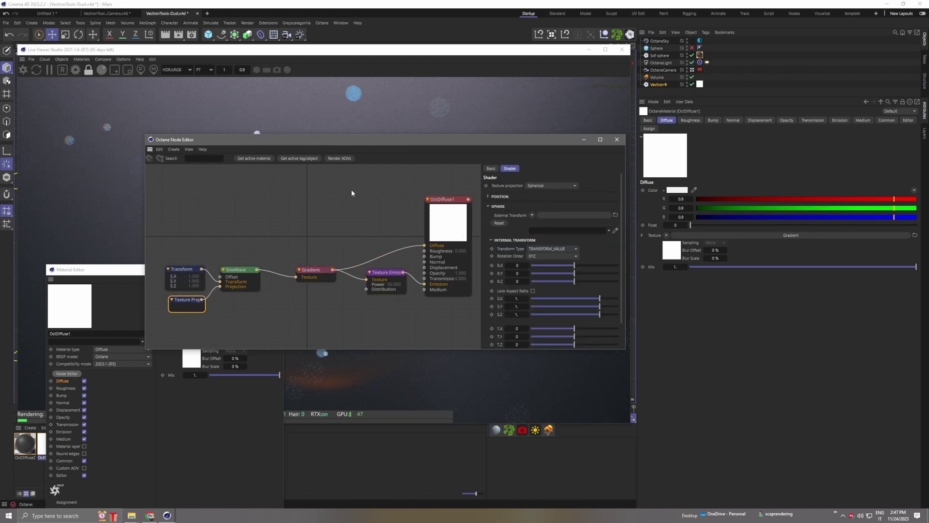
{"action": "left_click", "coordinate": [313, 271]}
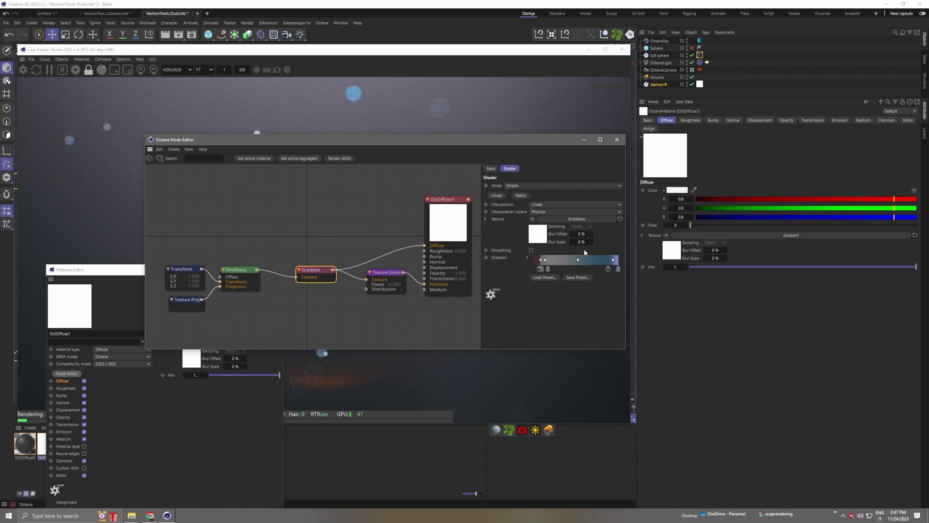
{"action": "left_click_drag", "start_coordinate": [378, 148], "coordinate": [412, 328]}
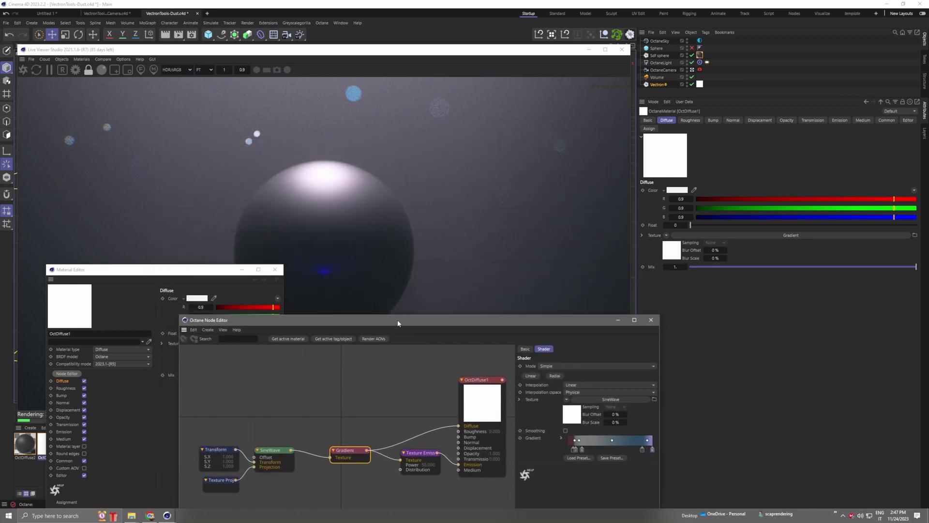
{"action": "left_click", "coordinate": [381, 114]}
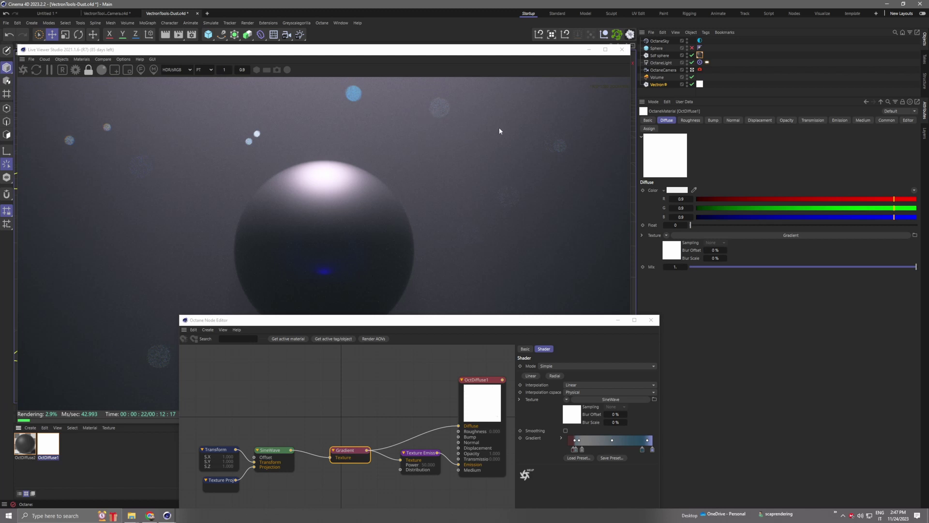
{"action": "left_click", "coordinate": [651, 320]}
{"action": "left_click", "coordinate": [657, 86]}
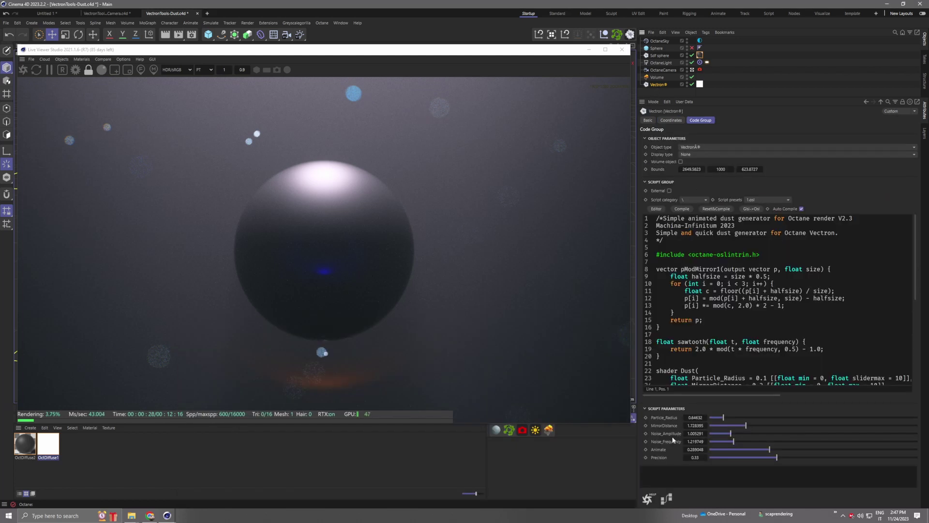
Nudge the dust script's Animate value up slightly and bring up Cinema 4D's File menu.
{"action": "left_click_drag", "start_coordinate": [752, 450], "coordinate": [727, 451]}
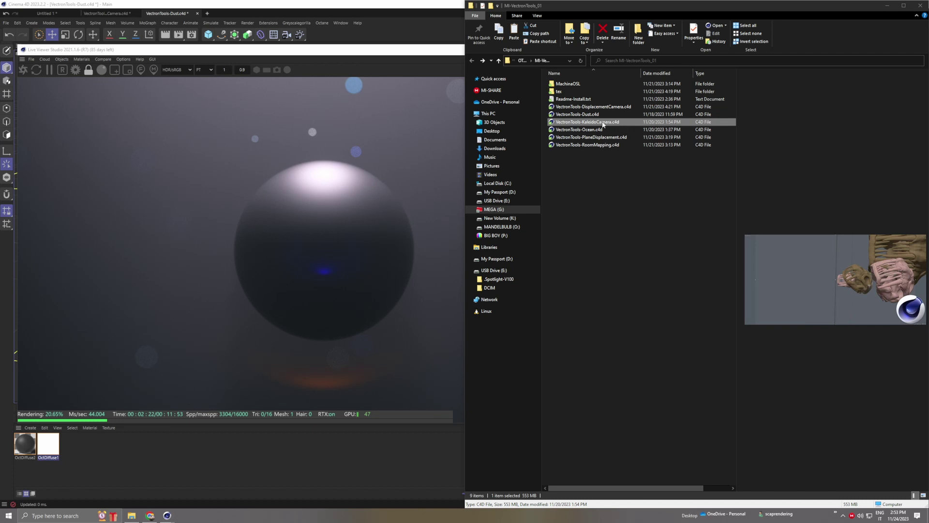
{"action": "left_click", "coordinate": [6, 22]}
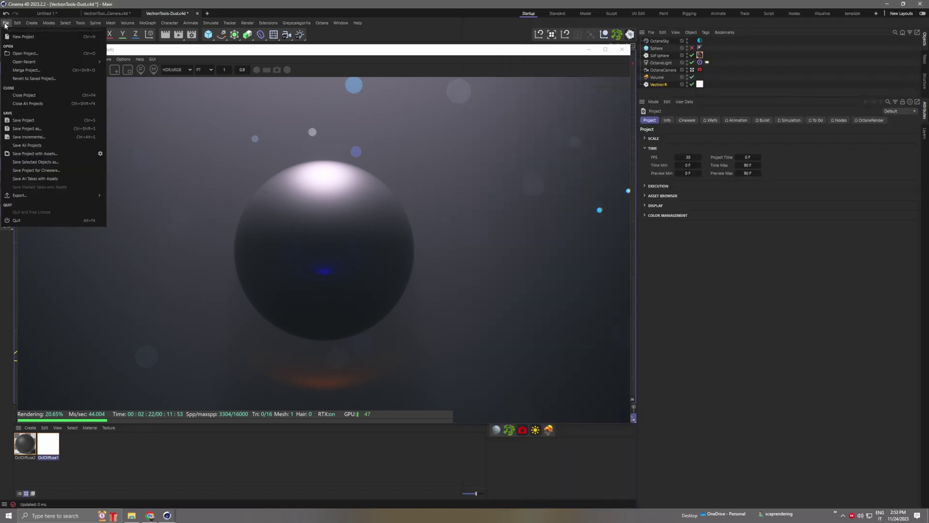
Load the MI-AmazingKoch_003.c4d preset project through the Load File(s) dialog.
{"action": "left_click", "coordinate": [26, 56]}
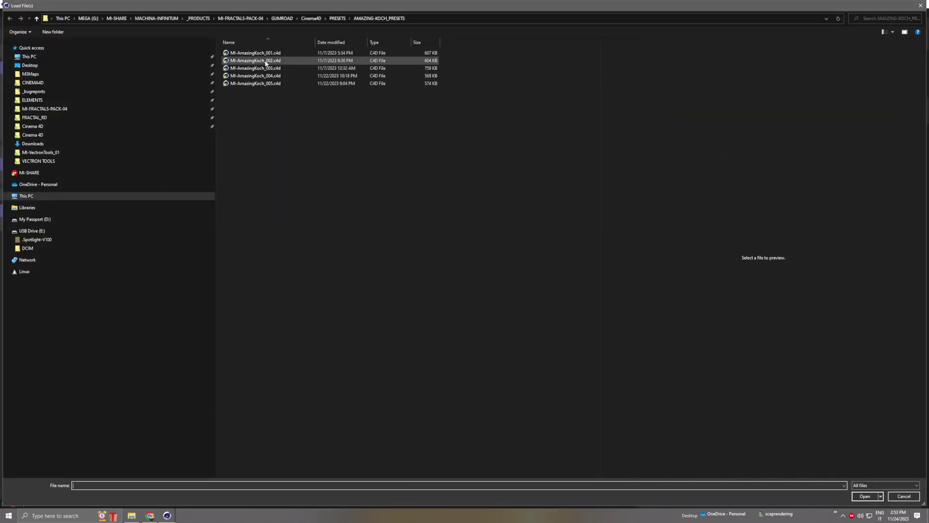
{"action": "left_click", "coordinate": [265, 69]}
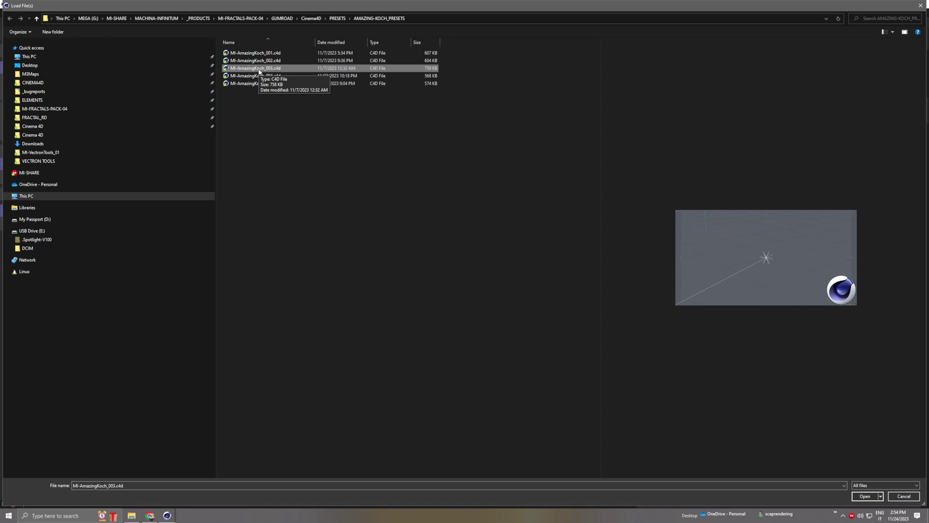
{"action": "double_click", "coordinate": [259, 69]}
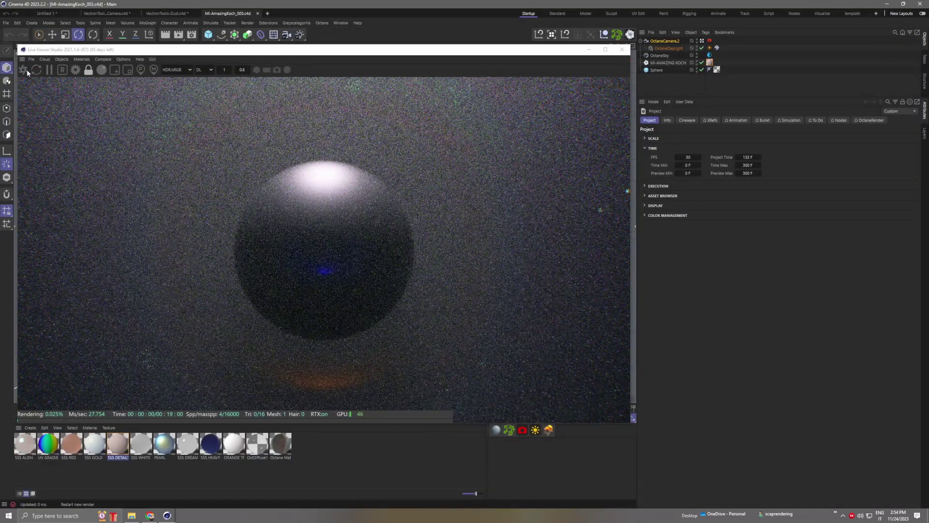
Restart the live render with the Koch scene and set the output width to 1920 pixels.
{"action": "left_click", "coordinate": [27, 70]}
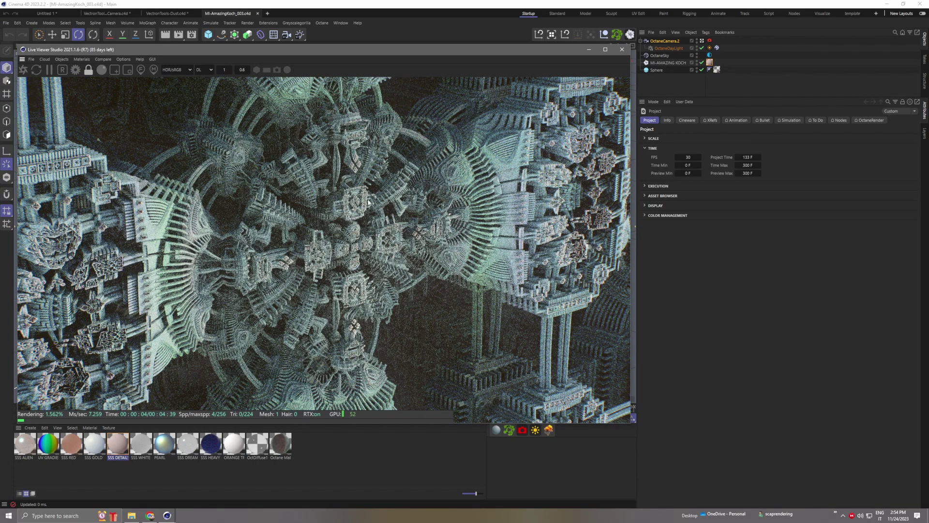
{"action": "left_click", "coordinate": [192, 34]}
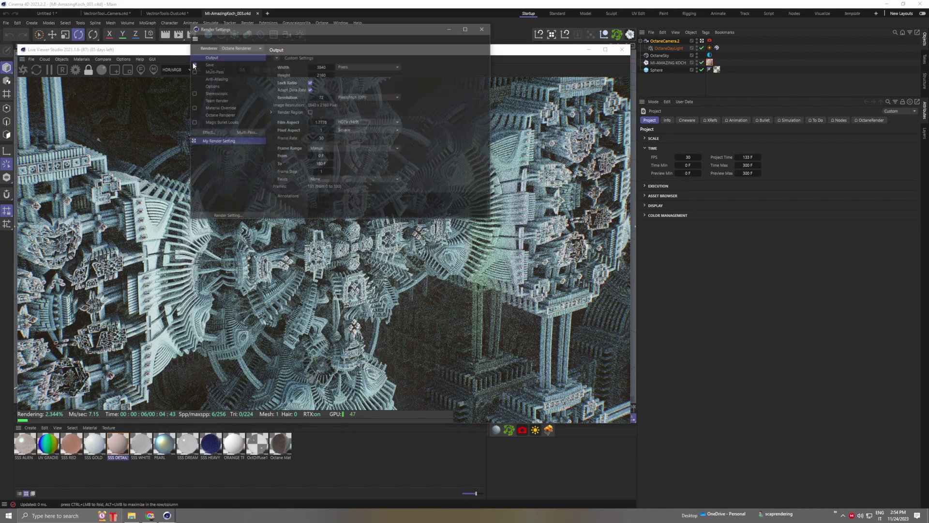
{"action": "double_click", "coordinate": [318, 67]}
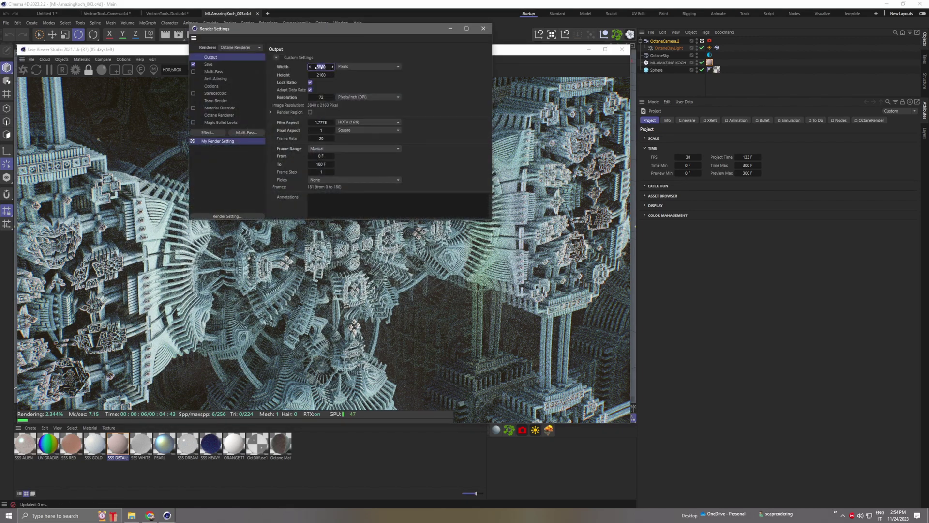
{"action": "type", "text": "1920"}
{"action": "key", "text": "Return"}
{"action": "left_click", "coordinate": [483, 28]}
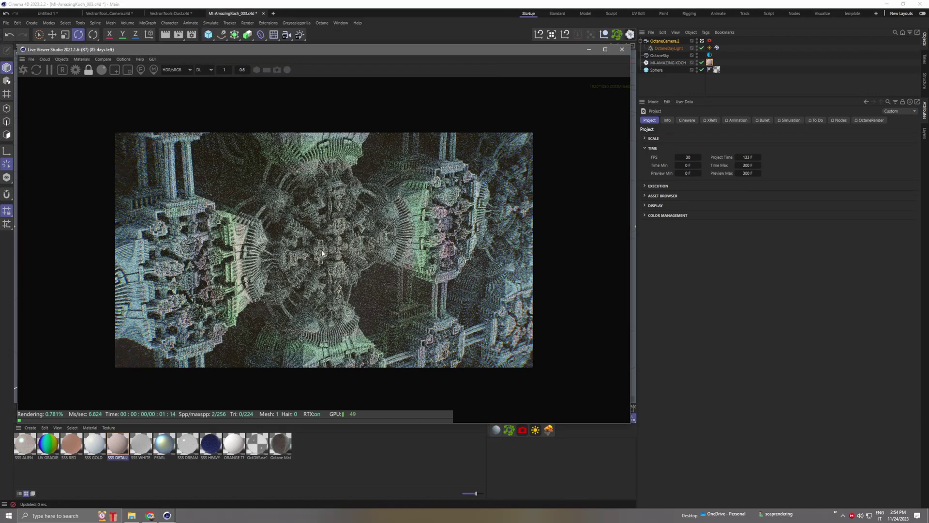
Zoom and drag to pull the camera back from the Koch fractal.
{"action": "scroll", "coordinate": [322, 252], "scroll_direction": "up", "scroll_amount": 3}
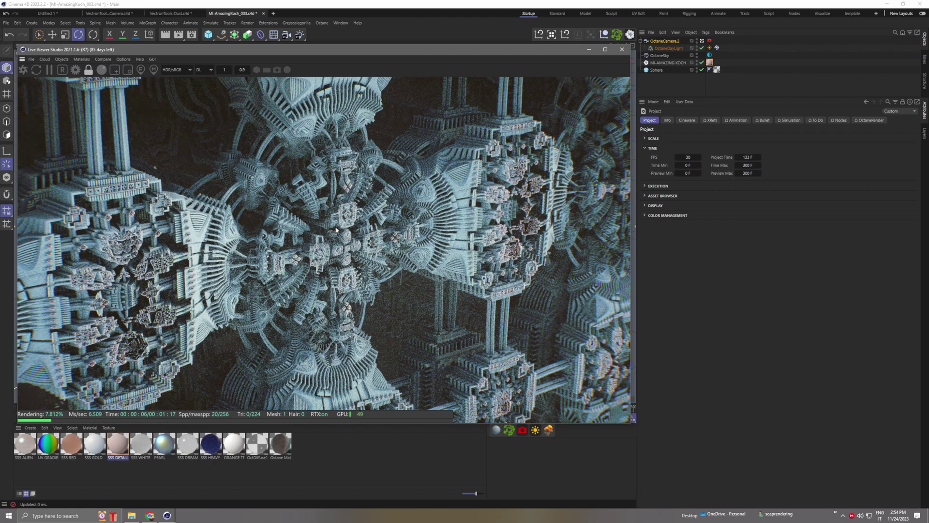
{"action": "right_click_drag", "start_coordinate": [330, 251], "coordinate": [305, 320]}
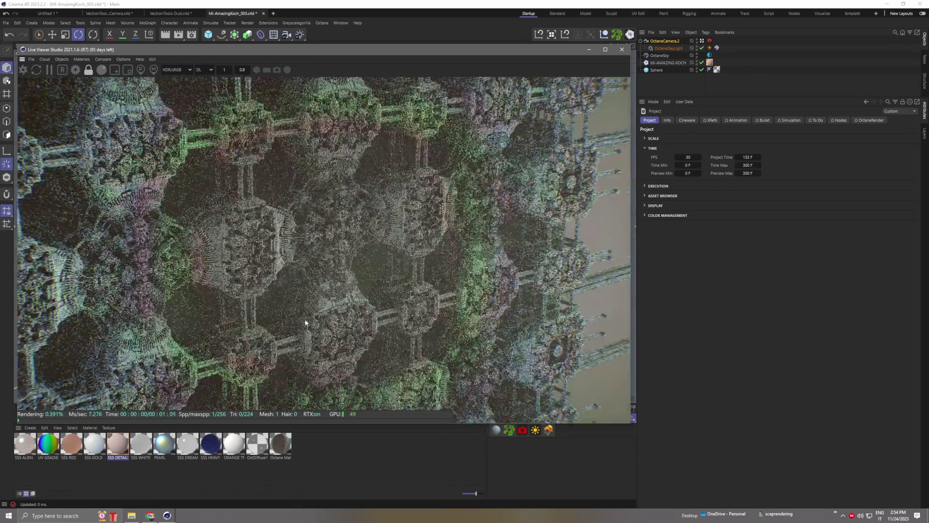
{"action": "left_click", "coordinate": [203, 70]}
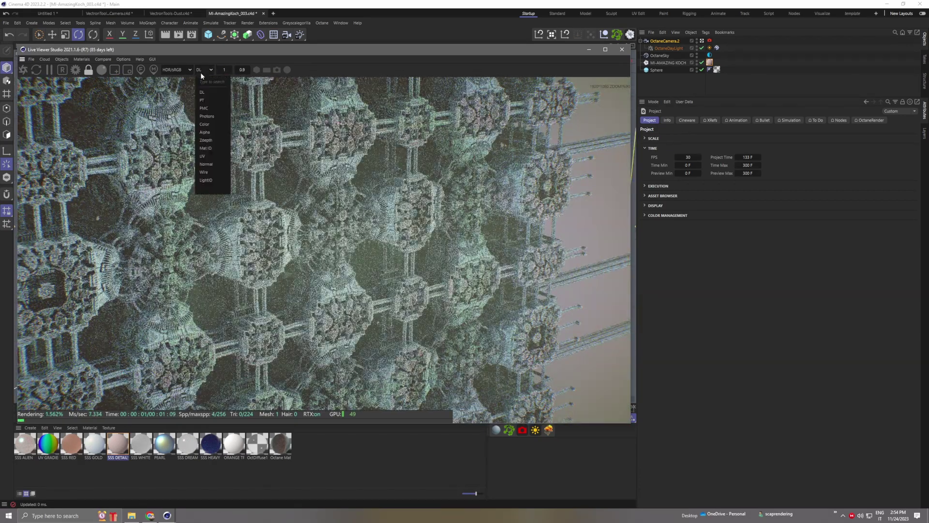
Switch the Live Viewer to Normal mode and fly the camera through the fractal lattice.
{"action": "left_click", "coordinate": [209, 166]}
{"action": "left_click_drag", "start_coordinate": [331, 224], "coordinate": [312, 321]}
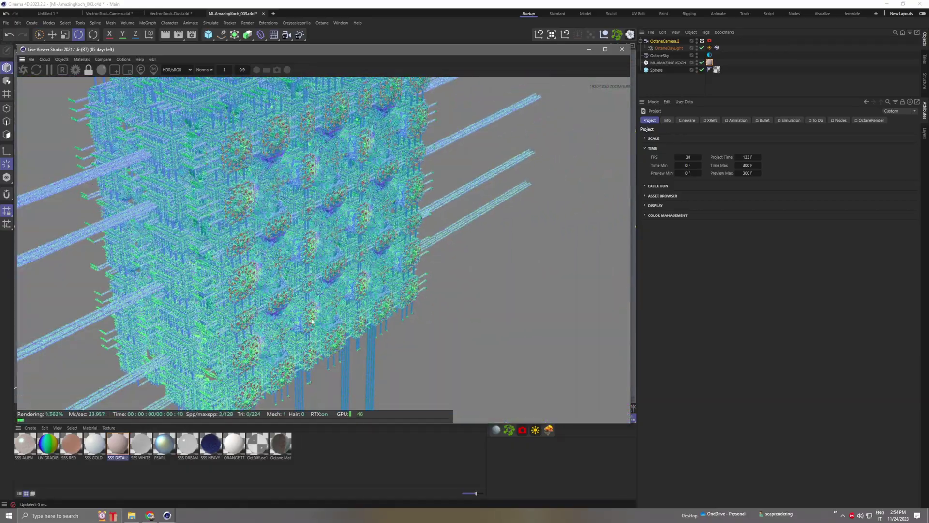
{"action": "right_click_drag", "start_coordinate": [313, 321], "coordinate": [350, 204]}
{"action": "middle_click_drag", "start_coordinate": [349, 203], "coordinate": [334, 241]}
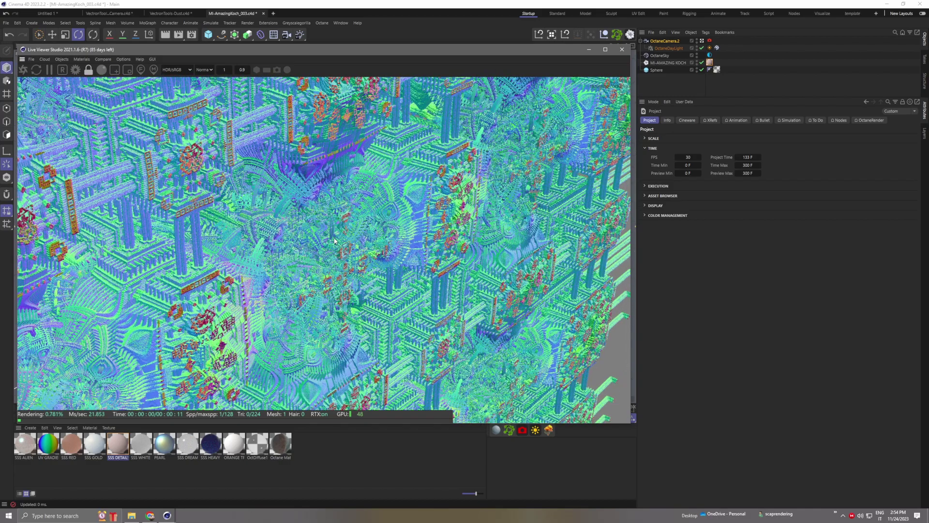
{"action": "left_click_drag", "start_coordinate": [335, 241], "coordinate": [316, 245]}
Return the Live Viewer to DL mode and select OctaneCamera.2.
{"action": "left_click", "coordinate": [204, 70]}
{"action": "left_click", "coordinate": [207, 93]}
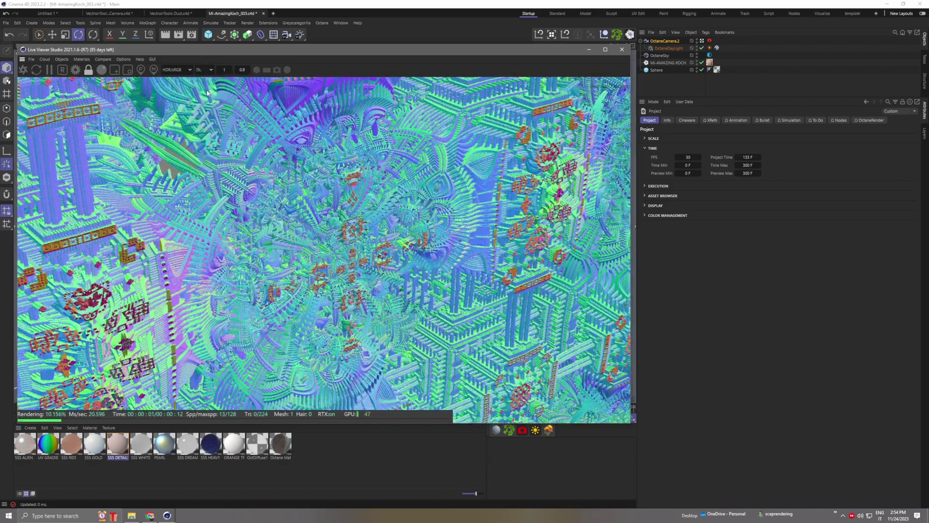
{"action": "left_click", "coordinate": [664, 41]}
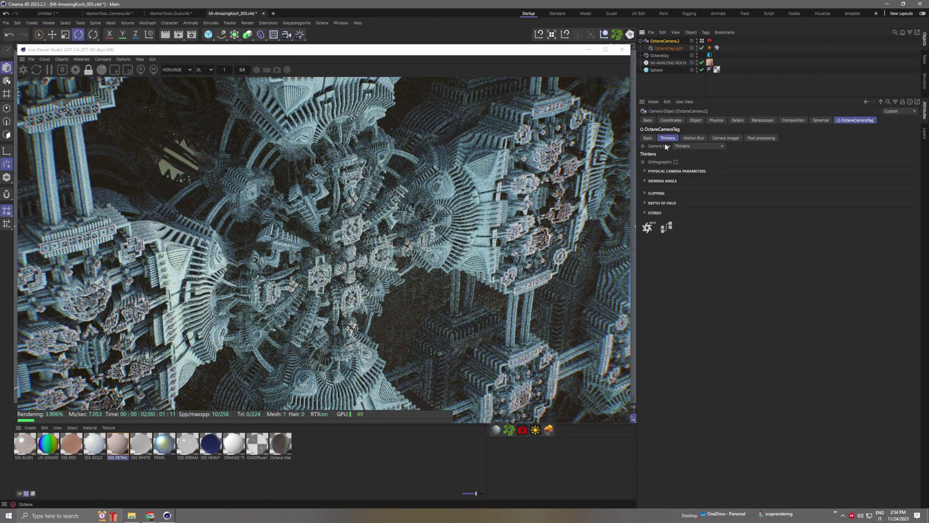
Make the camera an OSL camera using the MACHINA category's Camera-Kaleido.osl preset.
{"action": "left_click", "coordinate": [689, 146]}
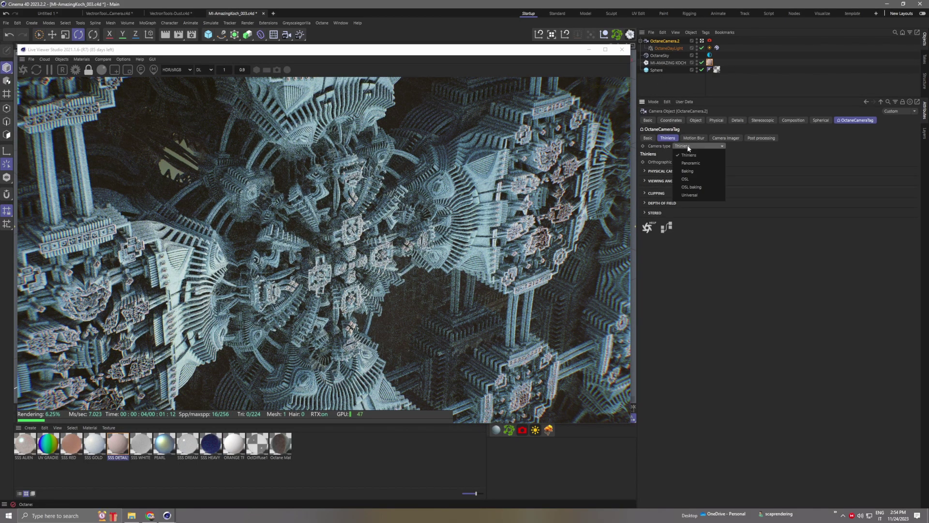
{"action": "left_click", "coordinate": [688, 180]}
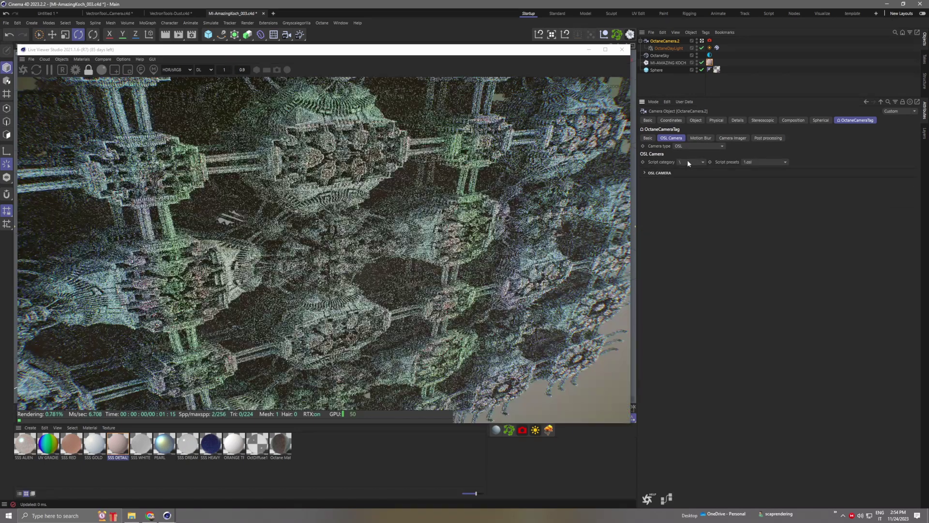
{"action": "left_click", "coordinate": [688, 161]}
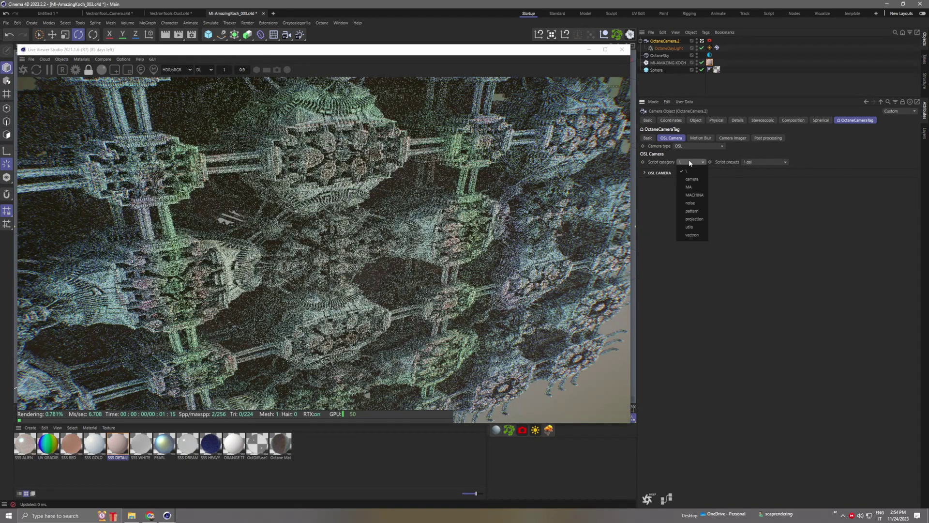
{"action": "left_click", "coordinate": [692, 194]}
{"action": "left_click", "coordinate": [759, 162]}
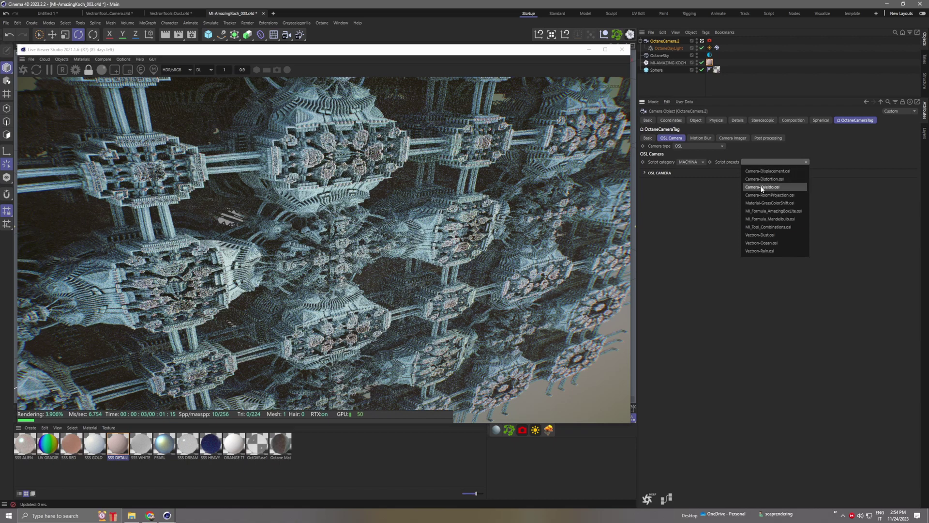
{"action": "left_click", "coordinate": [780, 187]}
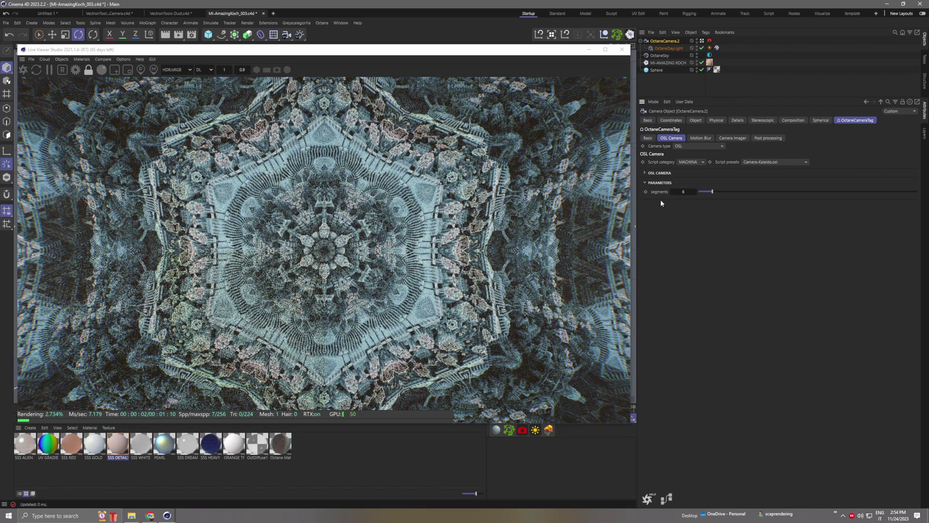
Add kaleidoscope segments and move the camera to X -331.1677 with pitch -19.1659.
{"action": "mouse_move", "coordinate": [727, 191]}
{"action": "left_mouse_down"}
{"action": "mouse_move", "coordinate": [744, 192]}
{"action": "mouse_move", "coordinate": [705, 189]}
{"action": "mouse_move", "coordinate": [723, 192]}
{"action": "left_mouse_up"}
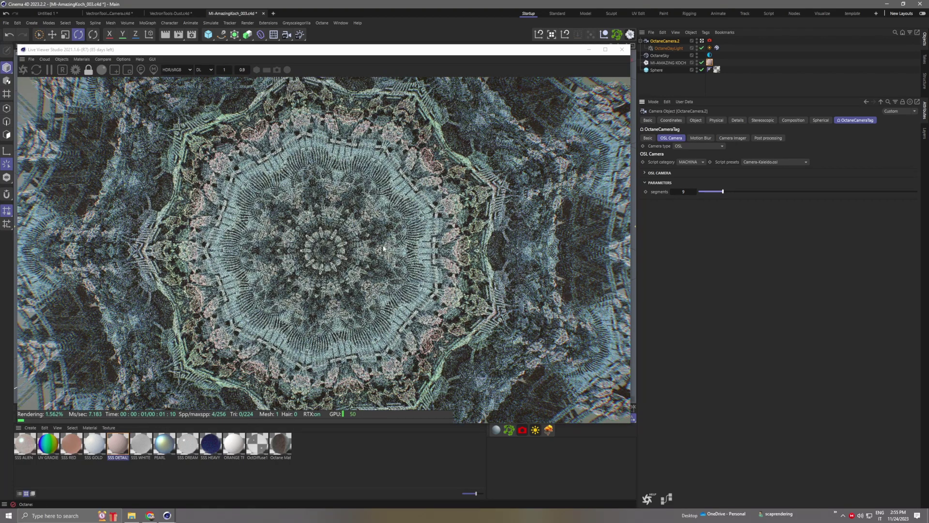
{"action": "left_click_drag", "start_coordinate": [389, 241], "coordinate": [377, 238]}
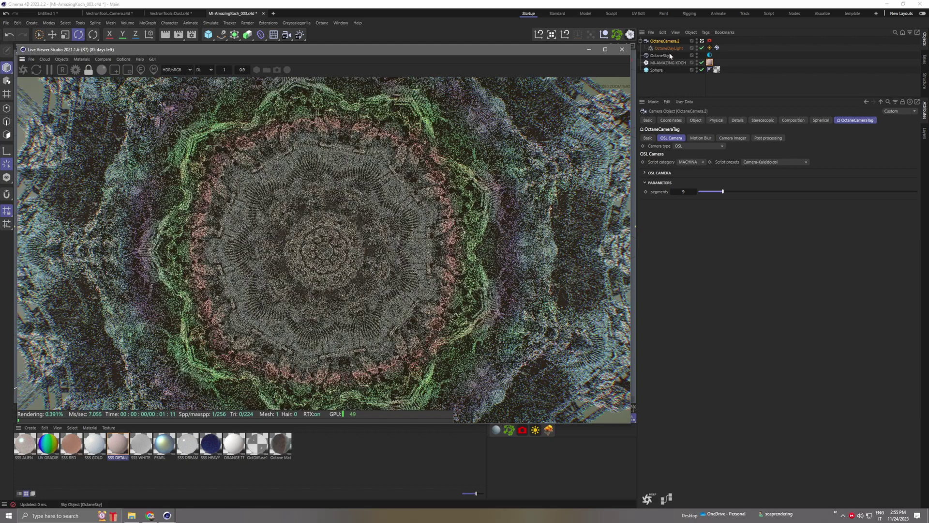
{"action": "left_click", "coordinate": [672, 120]}
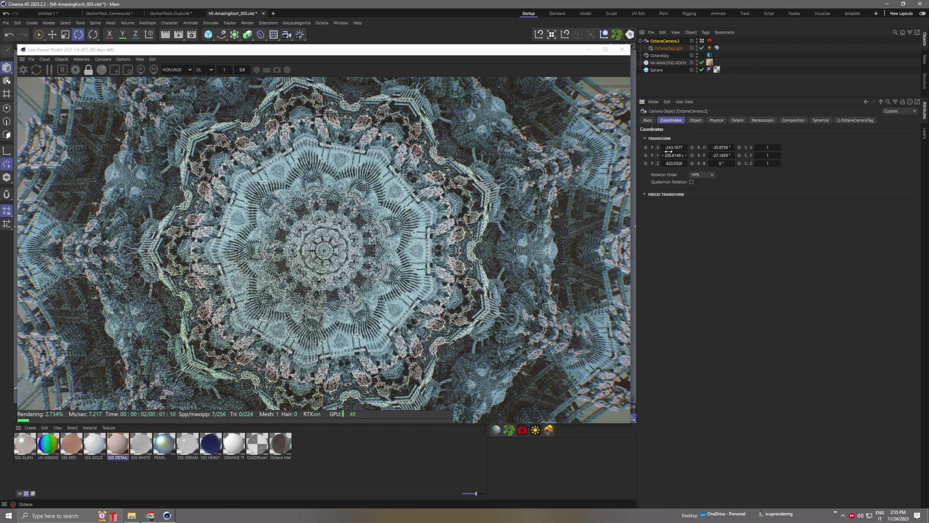
{"action": "mouse_move", "coordinate": [670, 148]}
{"action": "left_mouse_down"}
{"action": "mouse_move", "coordinate": [698, 147]}
{"action": "mouse_move", "coordinate": [629, 147]}
{"action": "mouse_move", "coordinate": [673, 163]}
{"action": "mouse_move", "coordinate": [663, 164]}
{"action": "left_mouse_up"}
{"action": "mouse_move", "coordinate": [730, 155]}
{"action": "left_mouse_down"}
{"action": "mouse_move", "coordinate": [748, 156]}
{"action": "mouse_move", "coordinate": [724, 155]}
{"action": "left_mouse_up"}
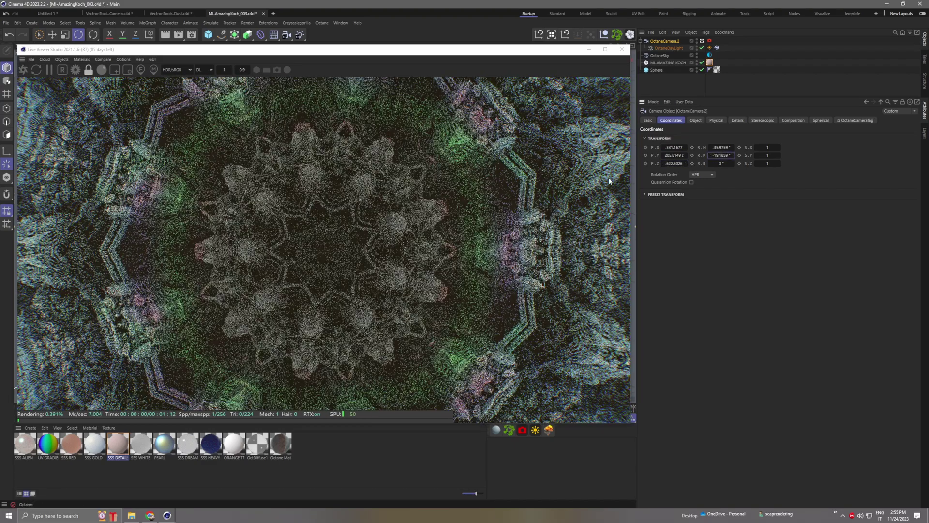
{"action": "left_click", "coordinate": [204, 69]}
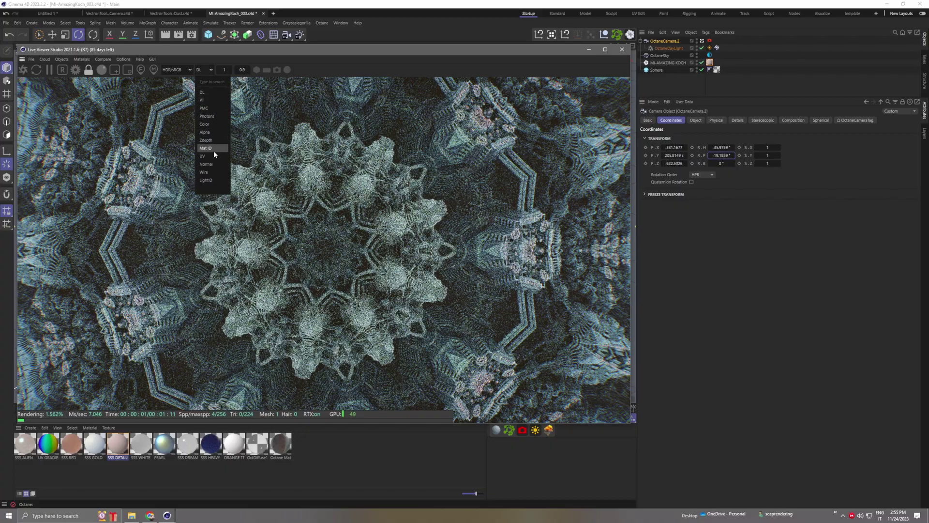
Preview in Normal mode while moving the camera into the kaleidoscopic fractal, then return to DL.
{"action": "left_click", "coordinate": [207, 164]}
{"action": "right_click_drag", "start_coordinate": [327, 250], "coordinate": [348, 228]}
{"action": "scroll", "coordinate": [347, 227], "scroll_direction": "up", "scroll_amount": 5}
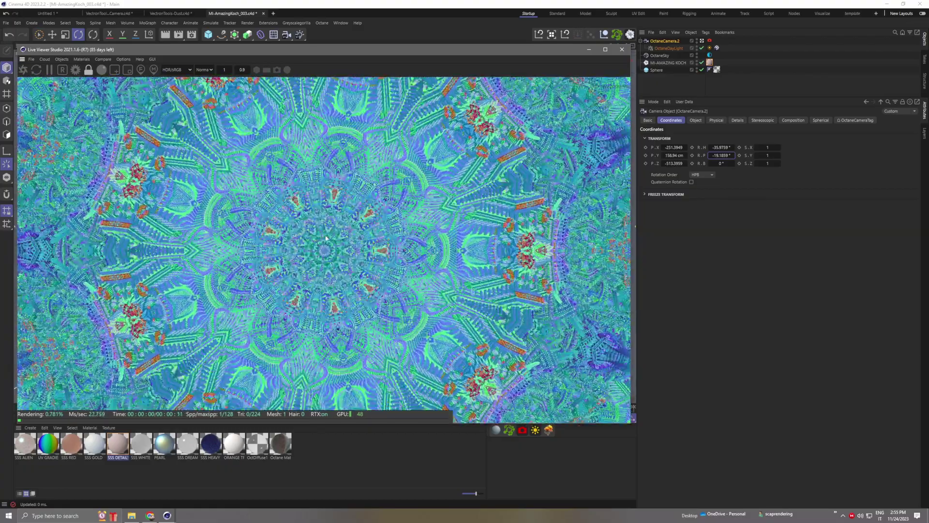
{"action": "right_click_drag", "start_coordinate": [326, 238], "coordinate": [365, 243]}
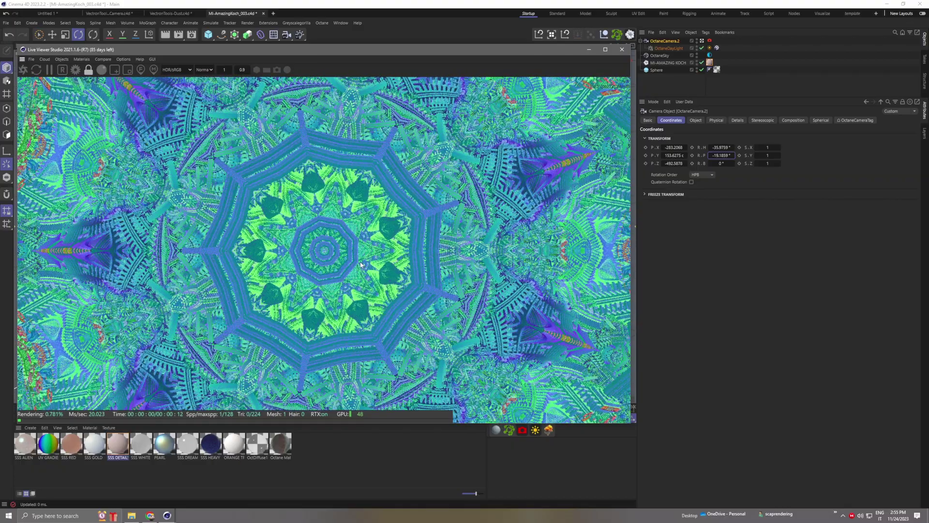
{"action": "left_click_drag", "start_coordinate": [360, 265], "coordinate": [357, 260]}
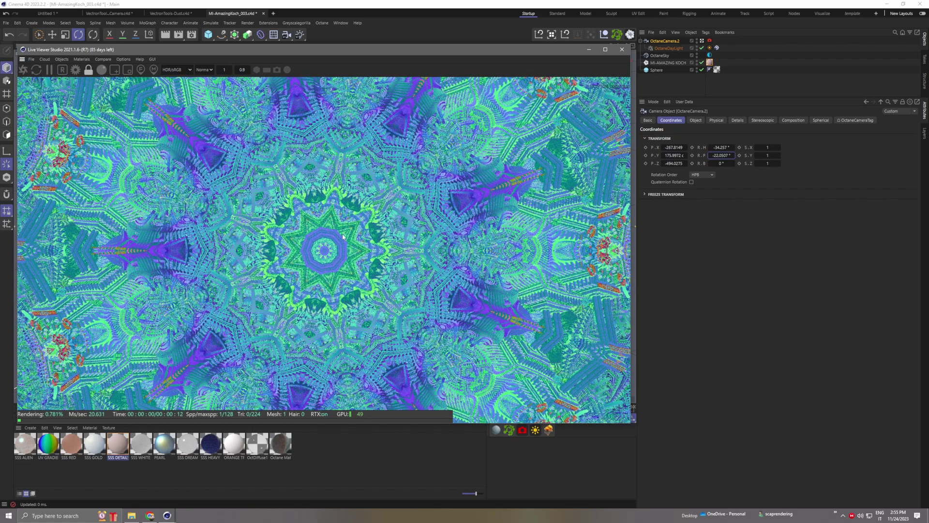
{"action": "scroll", "coordinate": [343, 237], "scroll_direction": "up", "scroll_amount": 3}
{"action": "left_click", "coordinate": [204, 70]}
{"action": "left_click", "coordinate": [205, 98]}
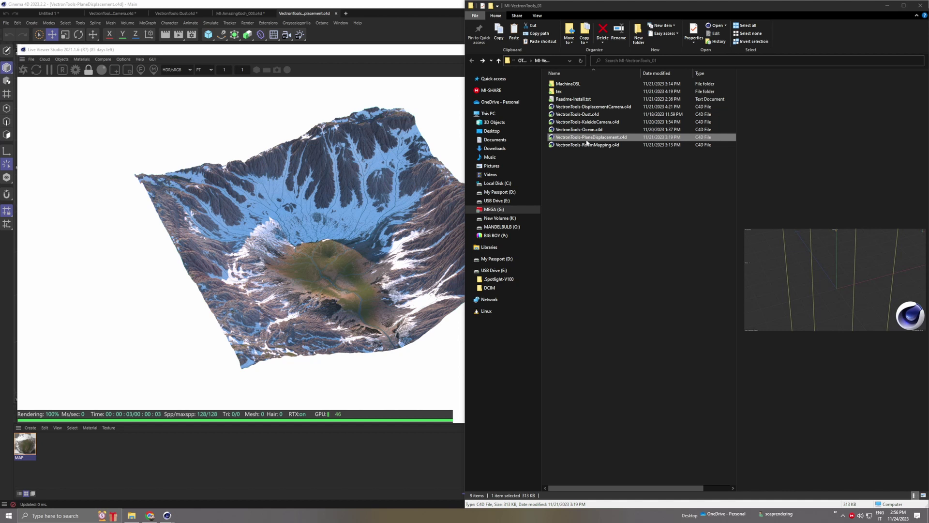
Bring Cinema 4D with the terrain scene back in front of File Explorer.
{"action": "left_click", "coordinate": [320, 56]}
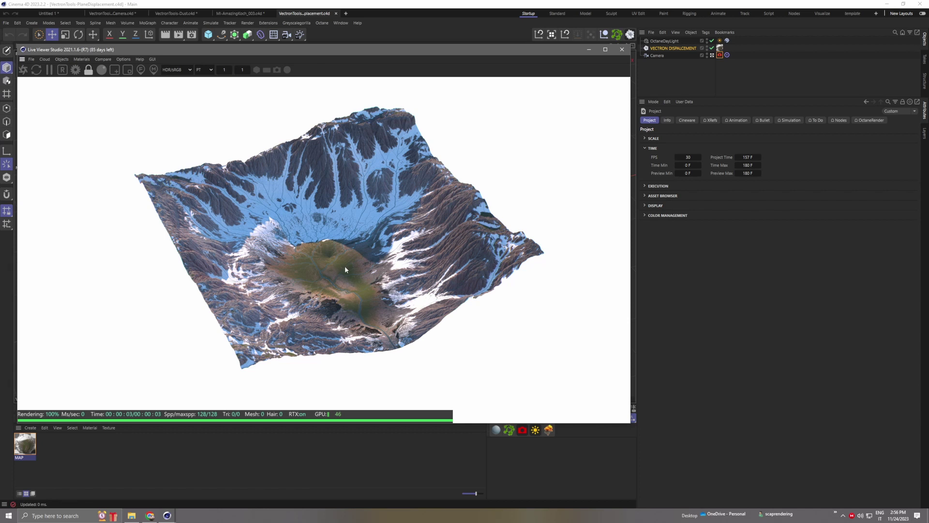
Select VECTRON DISPLACEMENT and show its Code Group script, with Wave_Height 0.008519.
{"action": "left_click", "coordinate": [668, 48]}
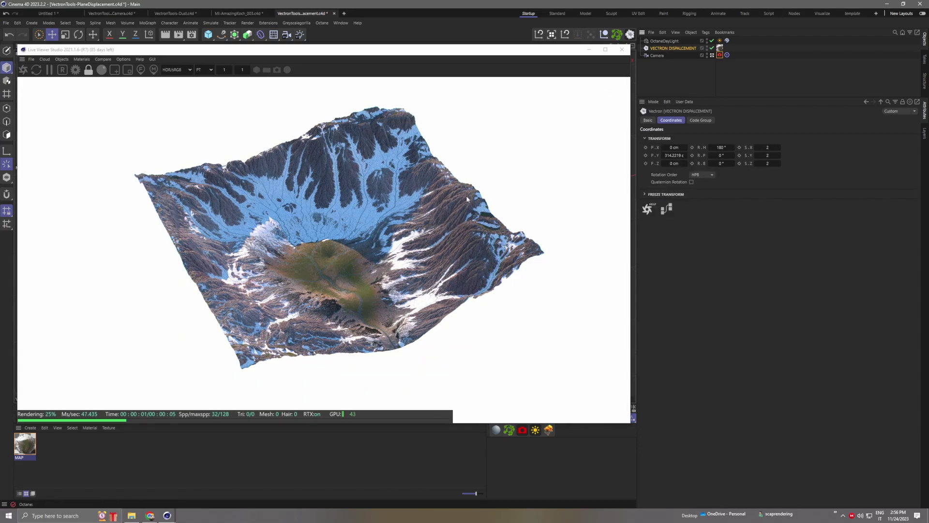
{"action": "left_click_drag", "start_coordinate": [467, 198], "coordinate": [425, 336]}
{"action": "scroll", "coordinate": [424, 336], "scroll_direction": "up", "scroll_amount": 5}
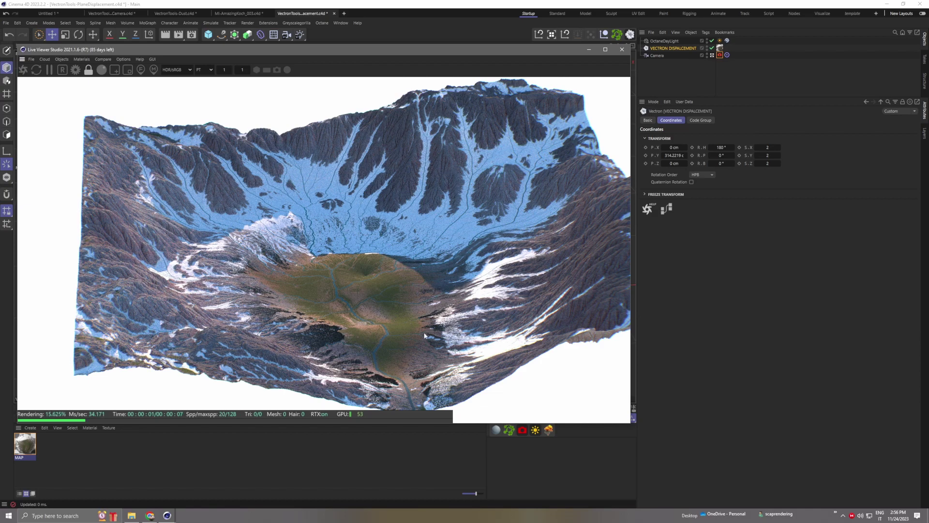
{"action": "left_click_drag", "start_coordinate": [300, 231], "coordinate": [362, 306]}
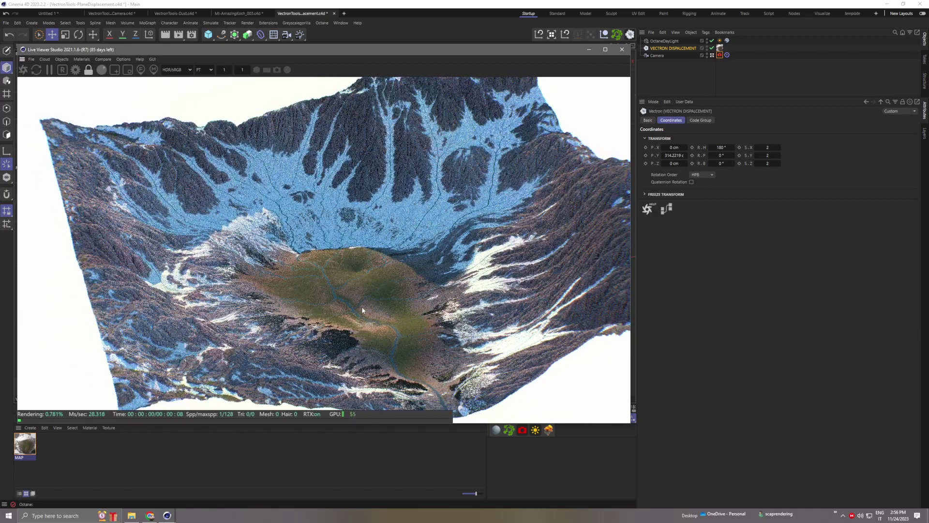
{"action": "left_click", "coordinate": [701, 120]}
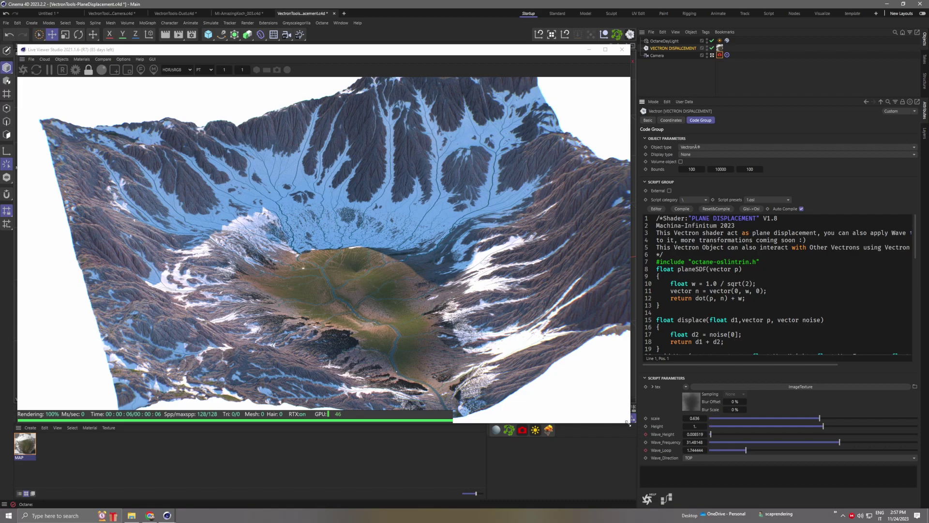
Scrub the timeline to watch the crater wave, then inspect it in Wire render mode.
{"action": "left_click_drag", "start_coordinate": [630, 429], "coordinate": [627, 391]}
{"action": "left_click_drag", "start_coordinate": [95, 409], "coordinate": [371, 410]}
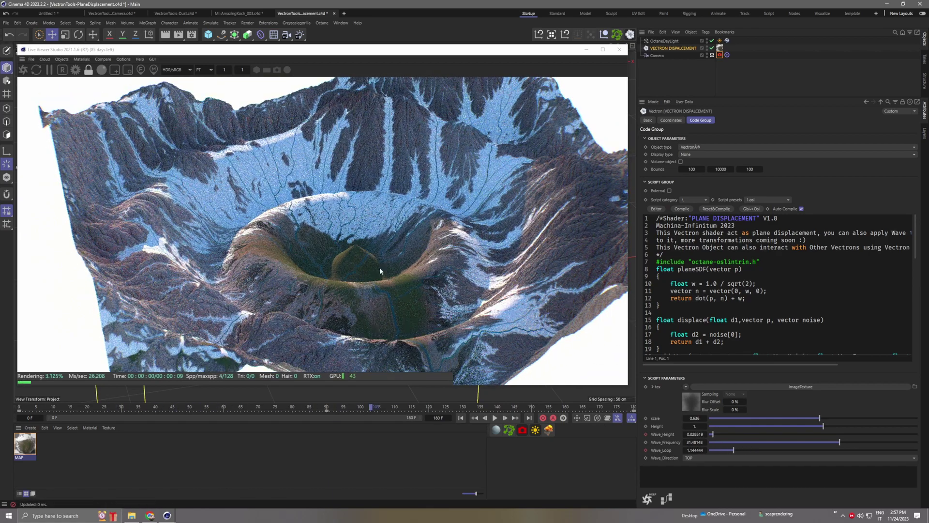
{"action": "left_click", "coordinate": [205, 70]}
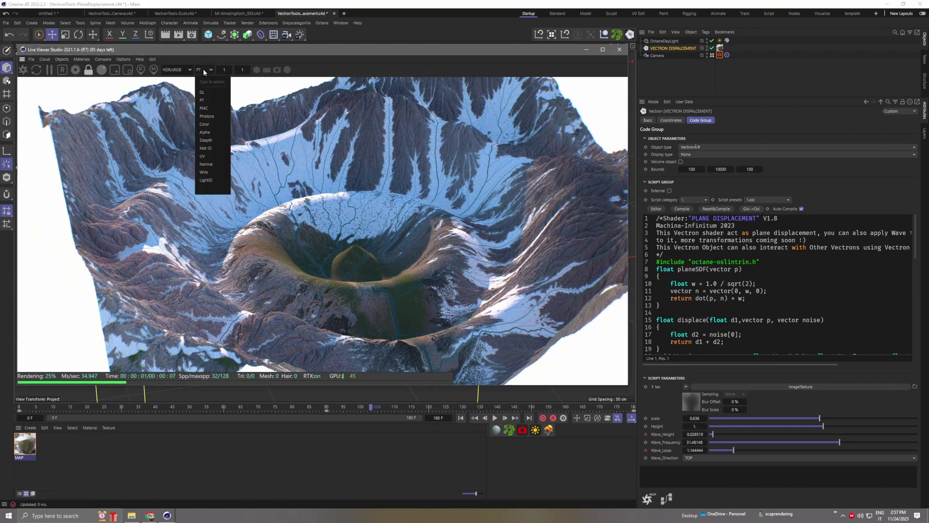
{"action": "left_click", "coordinate": [211, 171]}
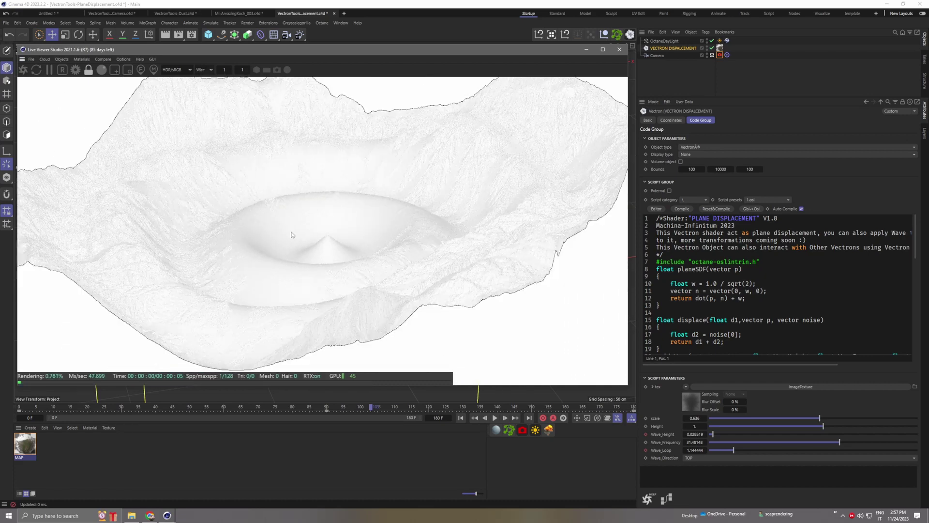
{"action": "left_click_drag", "start_coordinate": [291, 235], "coordinate": [359, 274]}
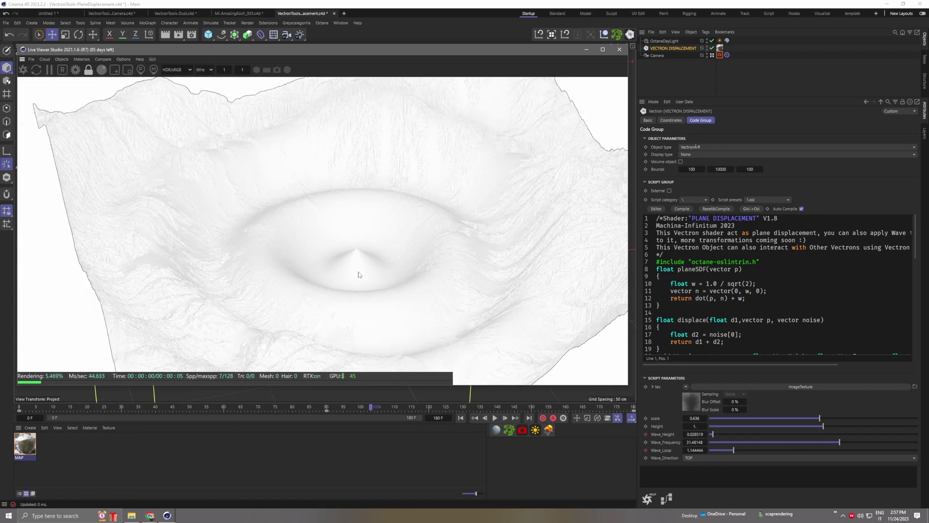
{"action": "right_click_drag", "start_coordinate": [359, 275], "coordinate": [342, 289]}
{"action": "left_click_drag", "start_coordinate": [346, 242], "coordinate": [350, 245]}
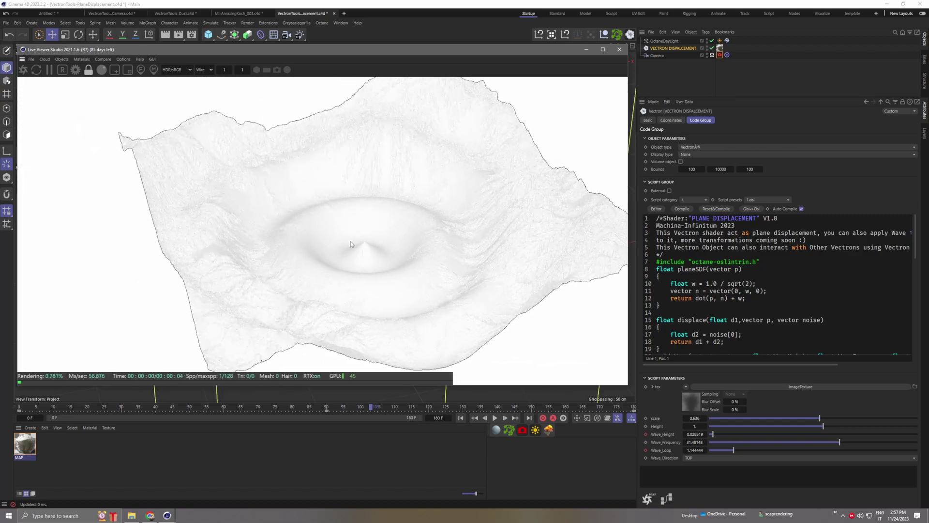
Switch back to DL rendering and set Wave_Height to 0 for a flat basin.
{"action": "left_click", "coordinate": [203, 69]}
{"action": "left_click", "coordinate": [207, 88]}
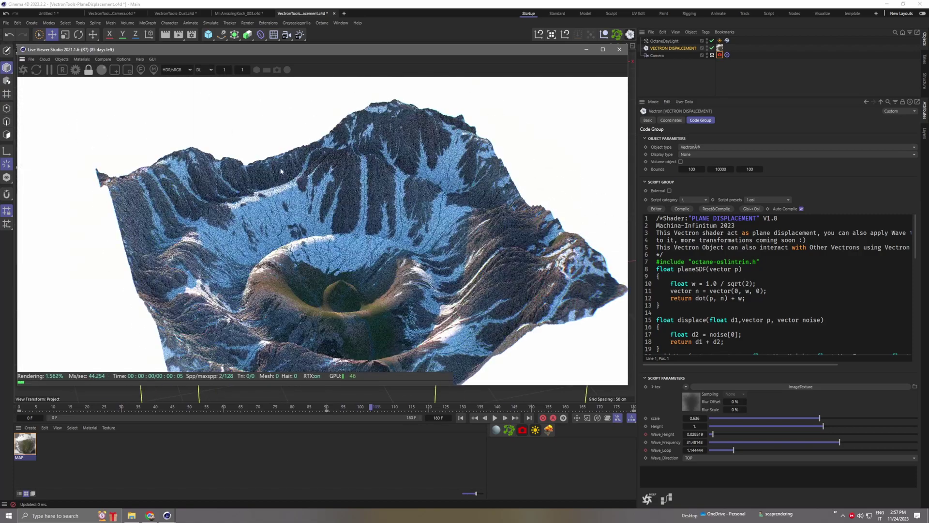
{"action": "middle_click_drag", "start_coordinate": [373, 281], "coordinate": [330, 193]}
{"action": "right_click_drag", "start_coordinate": [329, 193], "coordinate": [315, 213]}
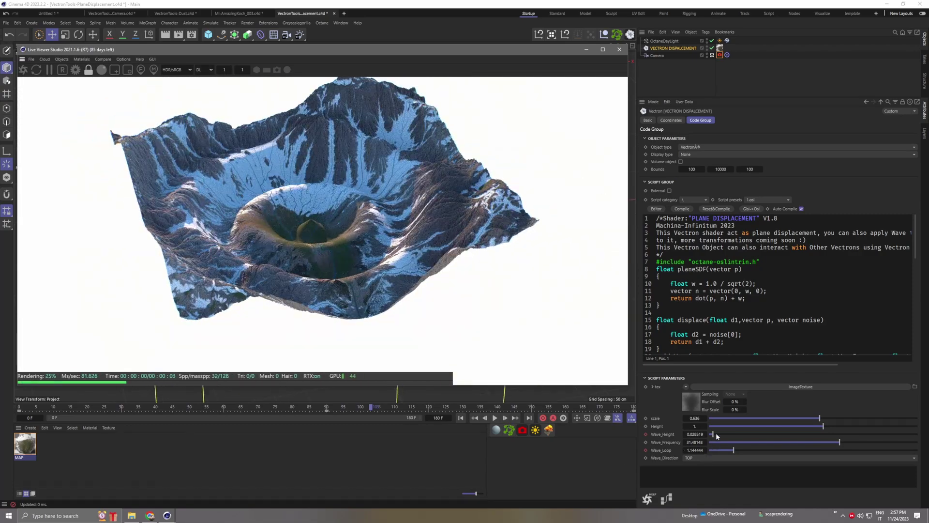
{"action": "left_click_drag", "start_coordinate": [716, 434], "coordinate": [707, 434]}
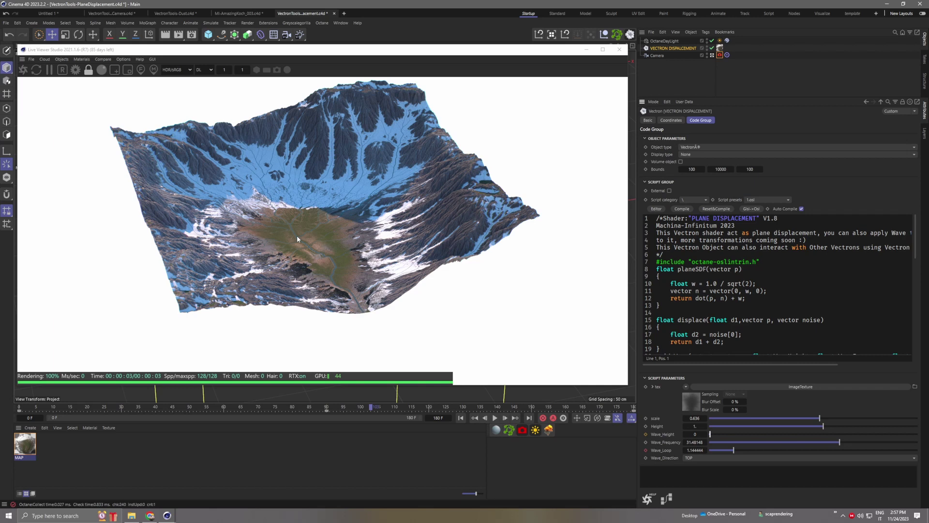
Add a Vectron Sdf sphere from Sdf primitives to the scene.
{"action": "left_click", "coordinate": [62, 59]}
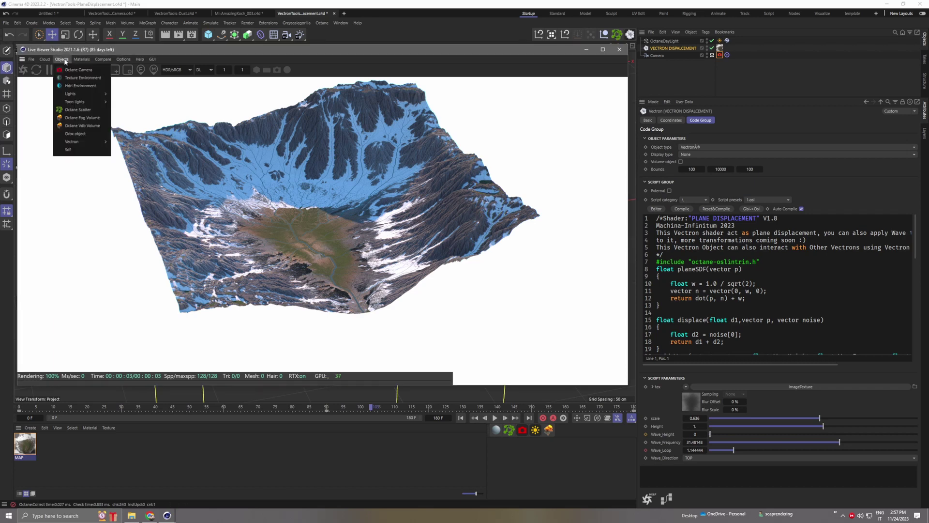
{"action": "mouse_move", "coordinate": [76, 142]}
{"action": "mouse_move", "coordinate": [131, 159]}
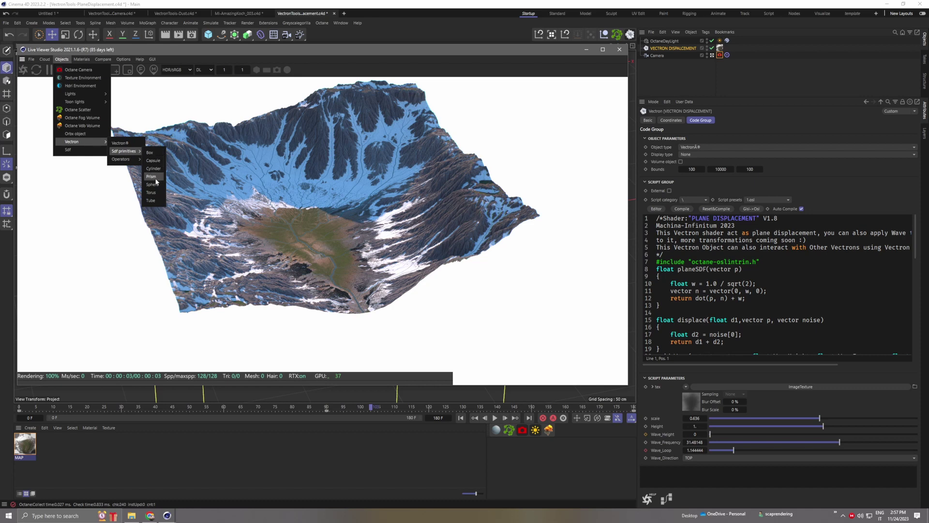
{"action": "left_click", "coordinate": [150, 185]}
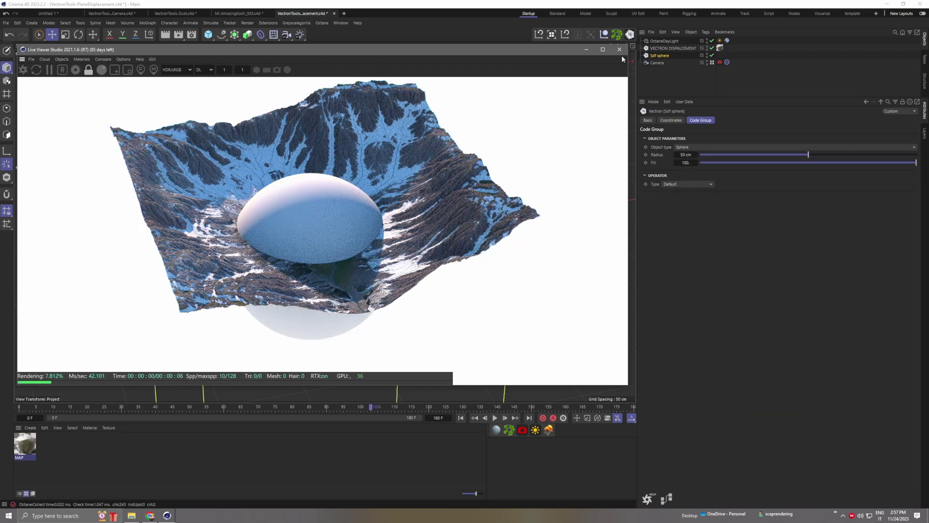
Add a Vectron Union operator and parent VECTRON DISPLACEMENT under the VectronOp.
{"action": "left_click", "coordinate": [67, 59]}
{"action": "mouse_move", "coordinate": [81, 141]}
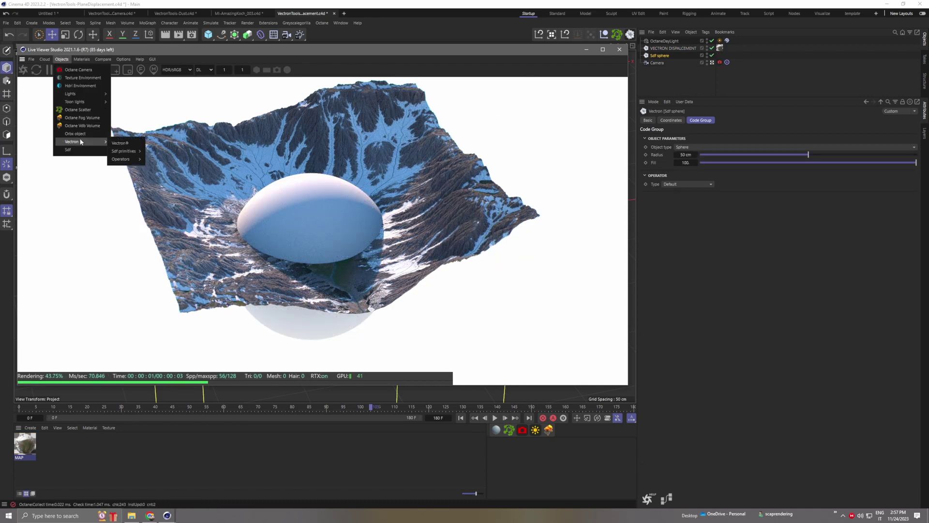
{"action": "mouse_move", "coordinate": [123, 163]}
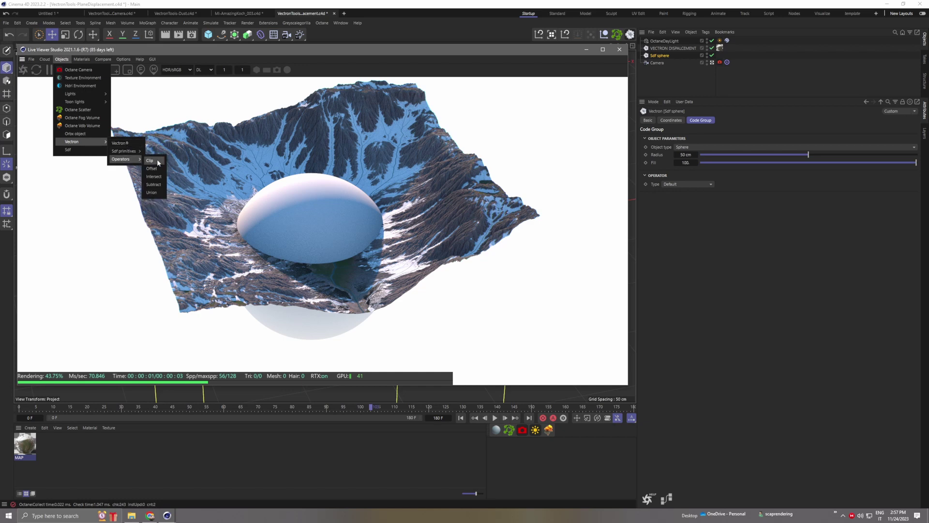
{"action": "left_click", "coordinate": [152, 192]}
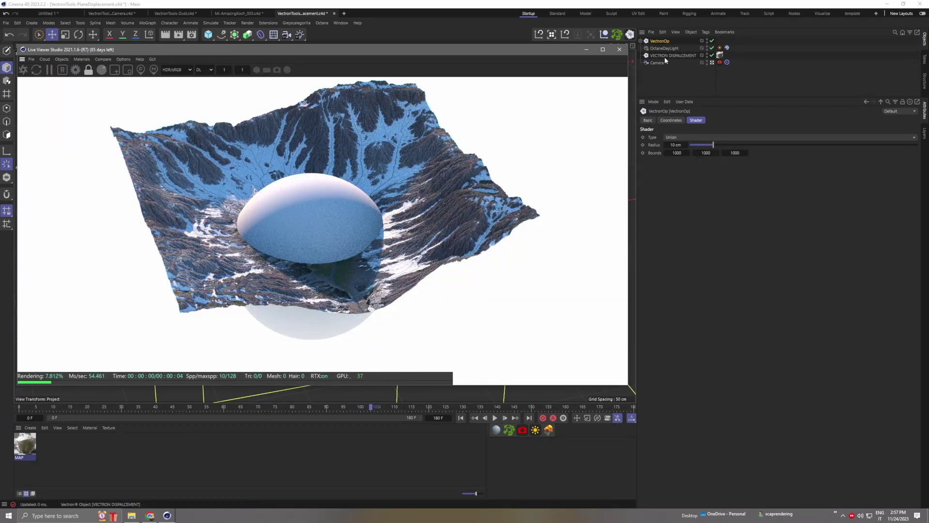
{"action": "left_click", "coordinate": [659, 55]}
{"action": "left_click_drag", "start_coordinate": [662, 44], "coordinate": [661, 43]}
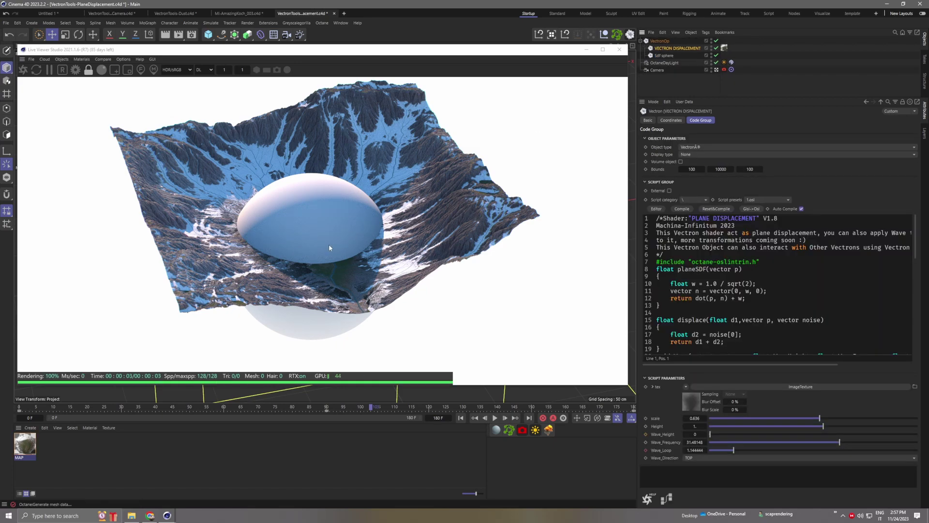
Set Wave_Height to 0 and delete its animation track.
{"action": "left_click", "coordinate": [308, 236]}
{"action": "scroll", "coordinate": [309, 233], "scroll_direction": "up", "scroll_amount": 4}
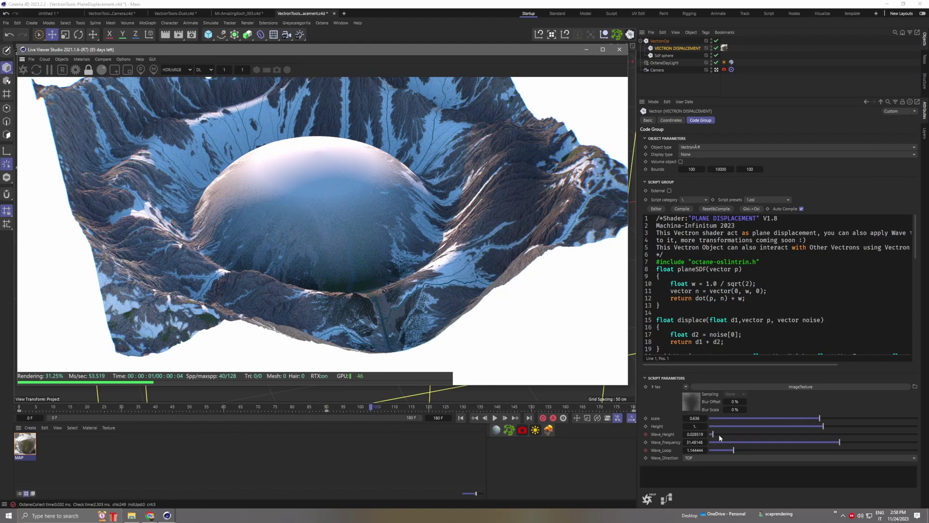
{"action": "left_click_drag", "start_coordinate": [719, 434], "coordinate": [687, 438]}
{"action": "right_click", "coordinate": [664, 433]}
{"action": "mouse_move", "coordinate": [703, 375]}
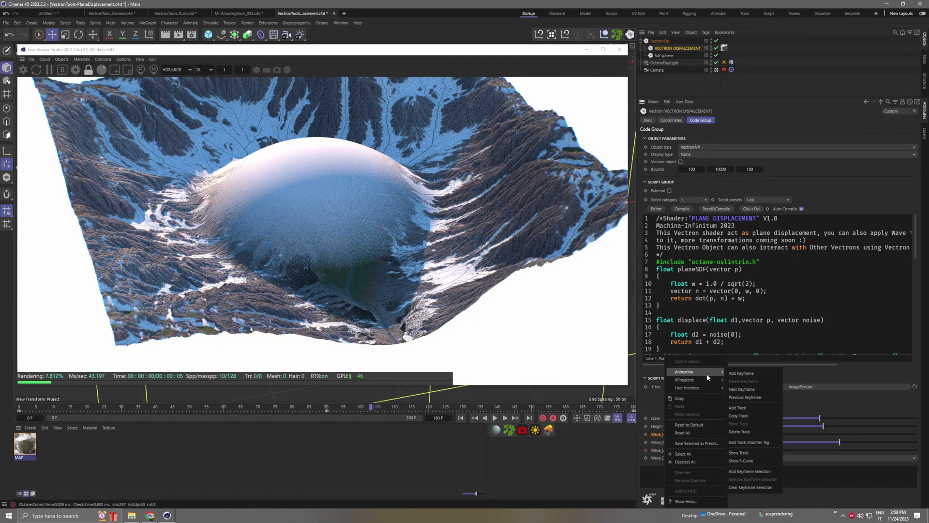
{"action": "left_click", "coordinate": [737, 432]}
Move the Live Viewer aside and raise the Sdf sphere out of the terrain basin.
{"action": "left_click_drag", "start_coordinate": [260, 228], "coordinate": [291, 118]}
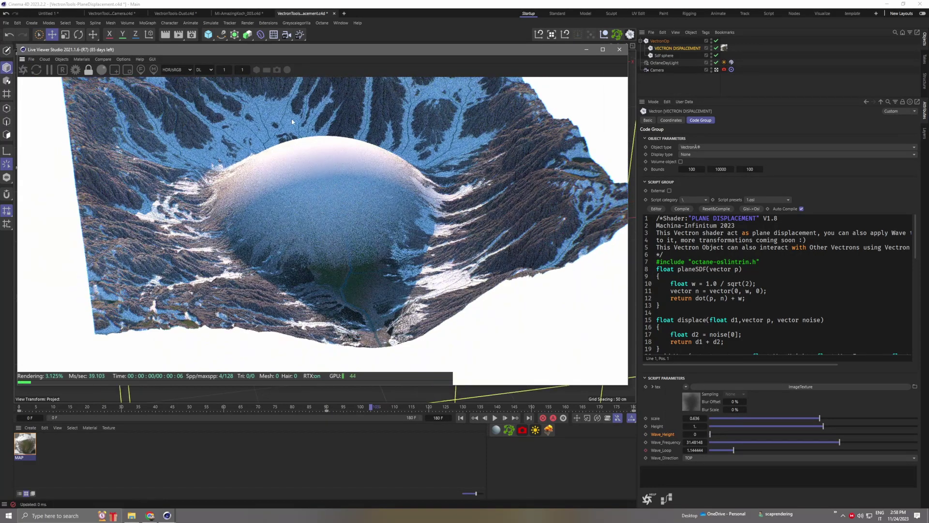
{"action": "left_click_drag", "start_coordinate": [179, 49], "coordinate": [469, 63]}
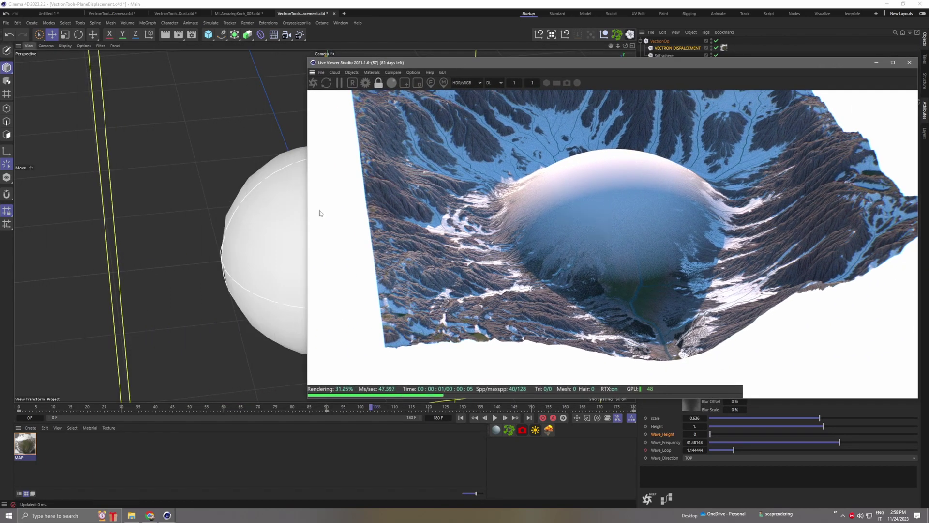
{"action": "left_click", "coordinate": [260, 231]}
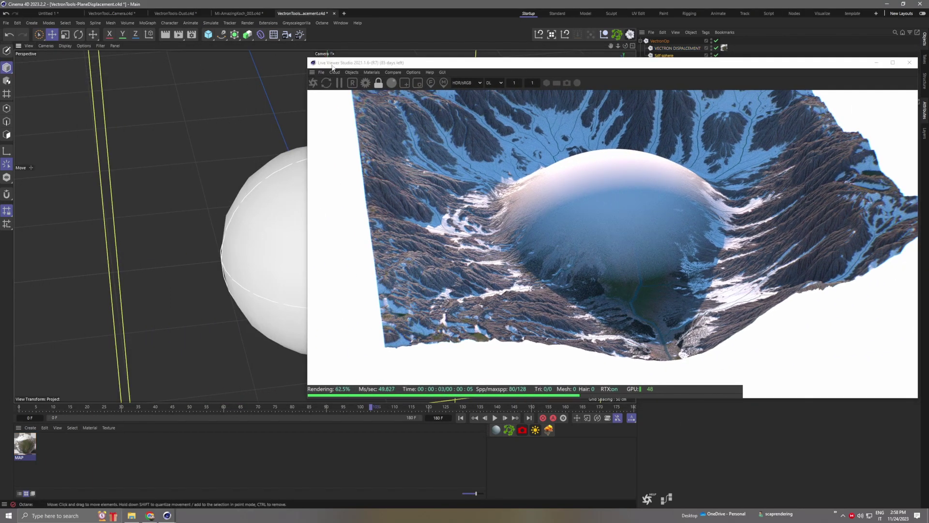
{"action": "left_click_drag", "start_coordinate": [498, 65], "coordinate": [595, 70]}
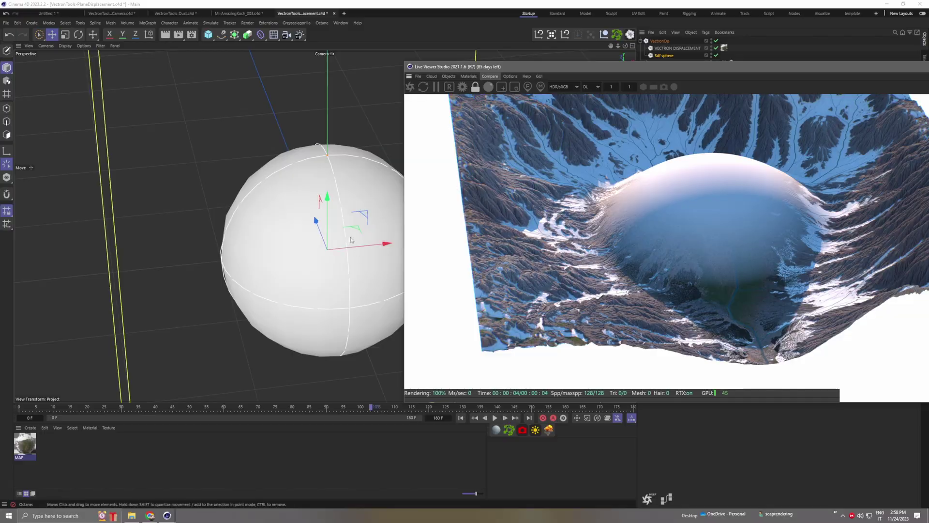
{"action": "left_click_drag", "start_coordinate": [356, 230], "coordinate": [320, 167]}
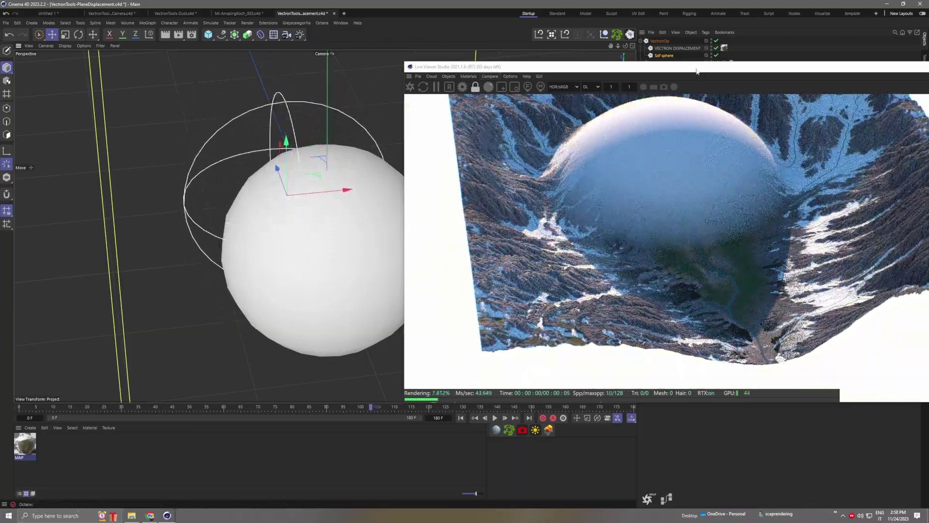
{"action": "left_click_drag", "start_coordinate": [694, 69], "coordinate": [313, 58]}
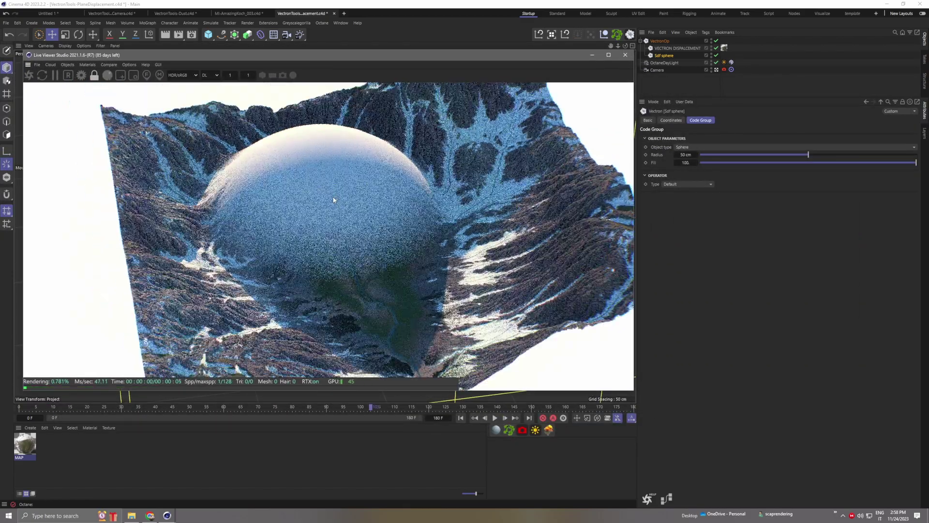
Set the VectronOp union Radius to about 1.29 cm.
{"action": "mouse_move", "coordinate": [354, 268]}
{"action": "left_mouse_down"}
{"action": "mouse_move", "coordinate": [321, 264]}
{"action": "mouse_move", "coordinate": [347, 266]}
{"action": "left_mouse_up"}
{"action": "scroll", "coordinate": [386, 262], "scroll_direction": "up", "scroll_amount": 2}
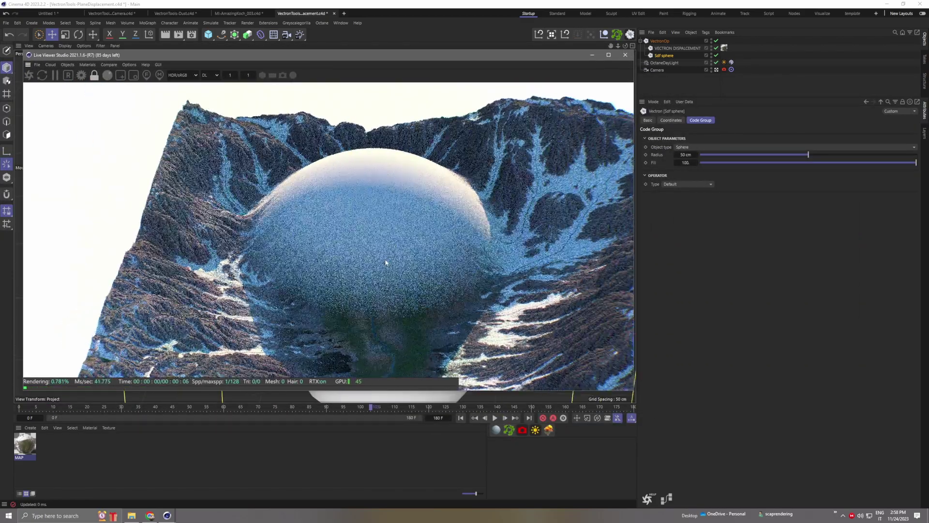
{"action": "left_click", "coordinate": [660, 42]}
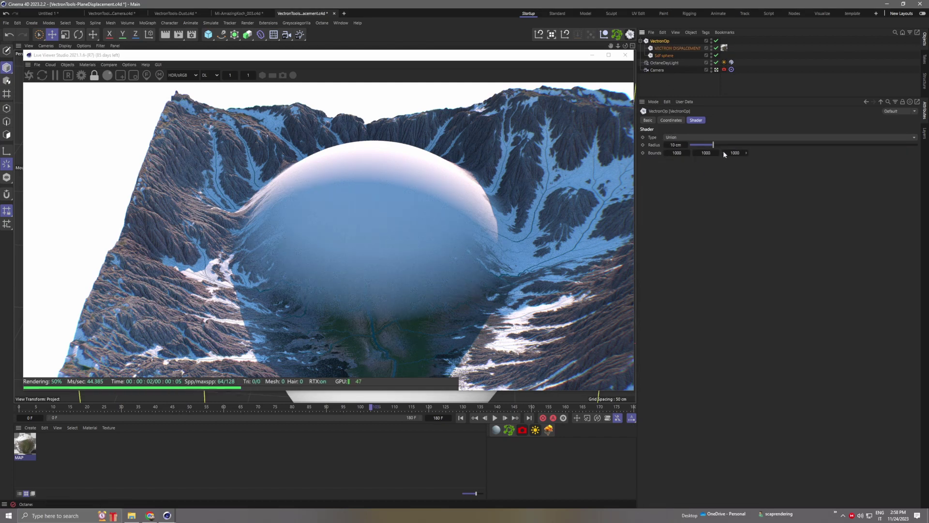
{"action": "left_click_drag", "start_coordinate": [713, 145], "coordinate": [728, 146]}
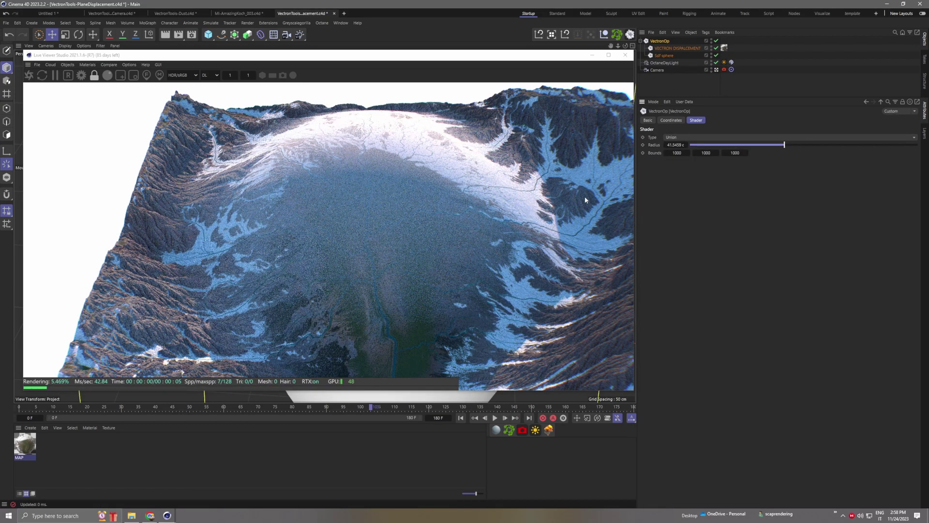
{"action": "left_click_drag", "start_coordinate": [784, 145], "coordinate": [693, 146]}
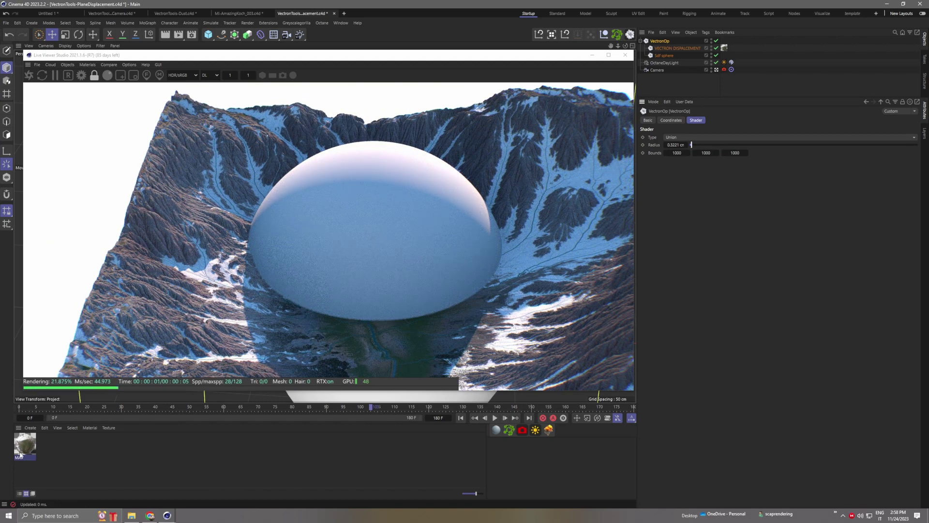
Apply the MAP material to the Sdf sphere.
{"action": "left_click_drag", "start_coordinate": [20, 455], "coordinate": [745, 80]}
{"action": "left_click_drag", "start_coordinate": [671, 58], "coordinate": [671, 57]}
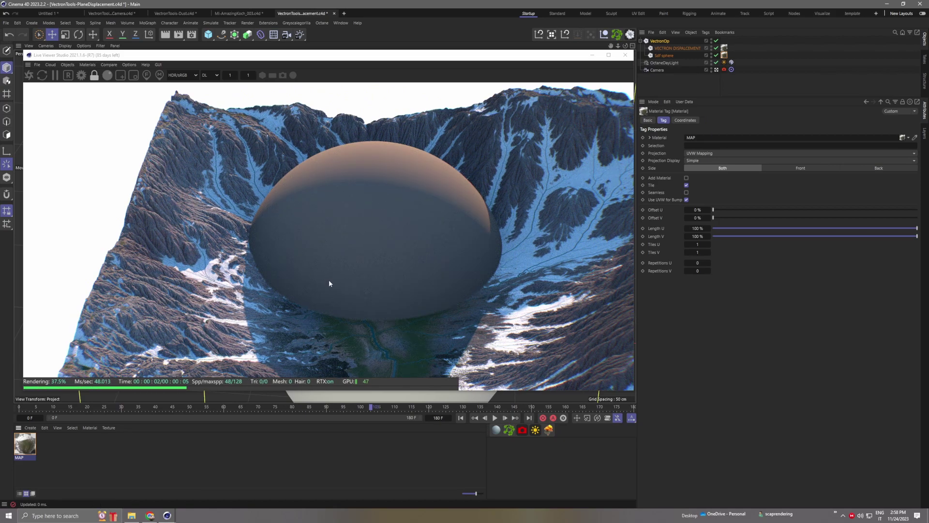
{"action": "left_click_drag", "start_coordinate": [330, 280], "coordinate": [332, 277]}
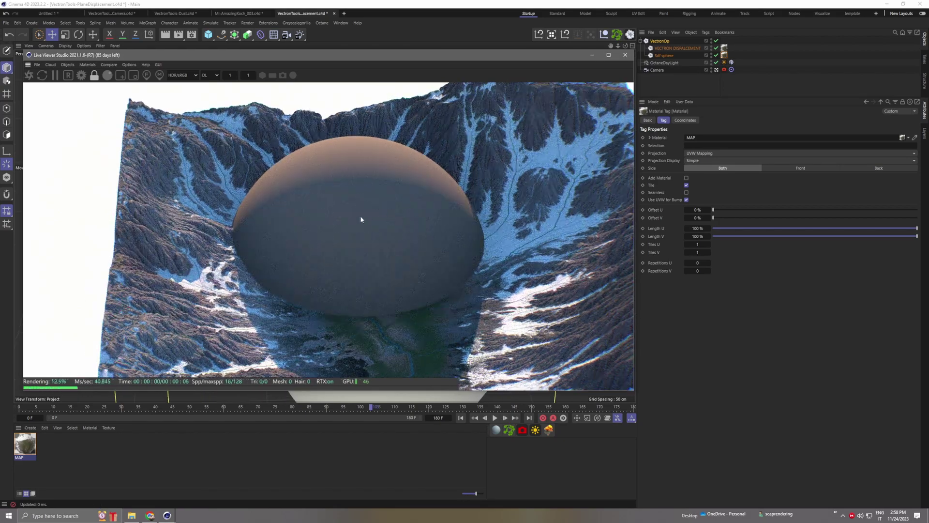
{"action": "left_click_drag", "start_coordinate": [410, 288], "coordinate": [362, 286]}
{"action": "scroll", "coordinate": [382, 262], "scroll_direction": "up", "scroll_amount": 3}
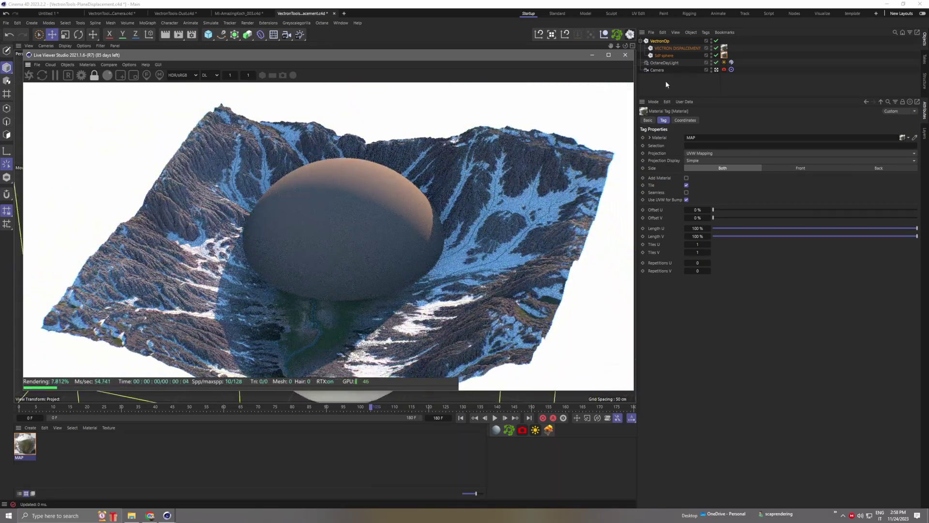
Restore terrain waves by adjusting VECTRON DISPLACEMENT's Wave_Height and Wave_Frequency.
{"action": "left_click", "coordinate": [666, 49]}
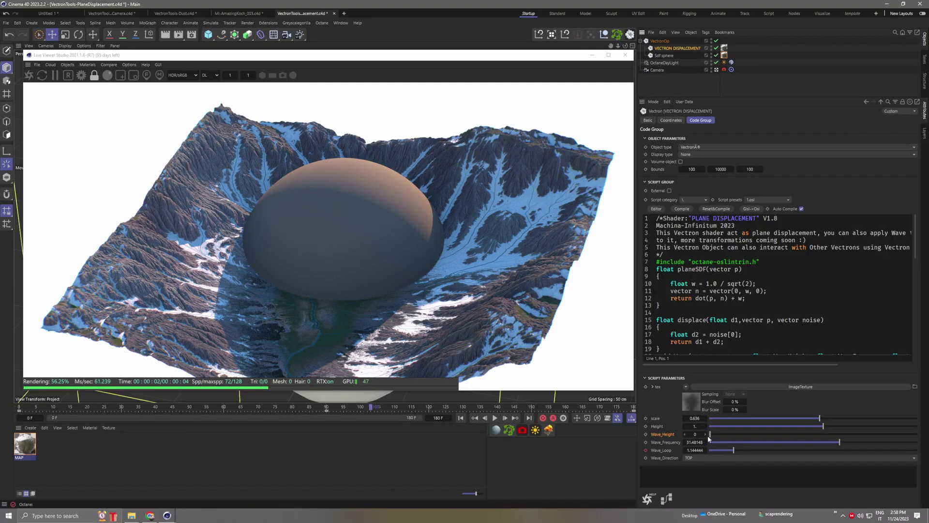
{"action": "mouse_move", "coordinate": [710, 435]}
{"action": "left_mouse_down"}
{"action": "mouse_move", "coordinate": [721, 435]}
{"action": "mouse_move", "coordinate": [714, 439]}
{"action": "left_mouse_up"}
{"action": "left_click_drag", "start_coordinate": [841, 444], "coordinate": [767, 440]}
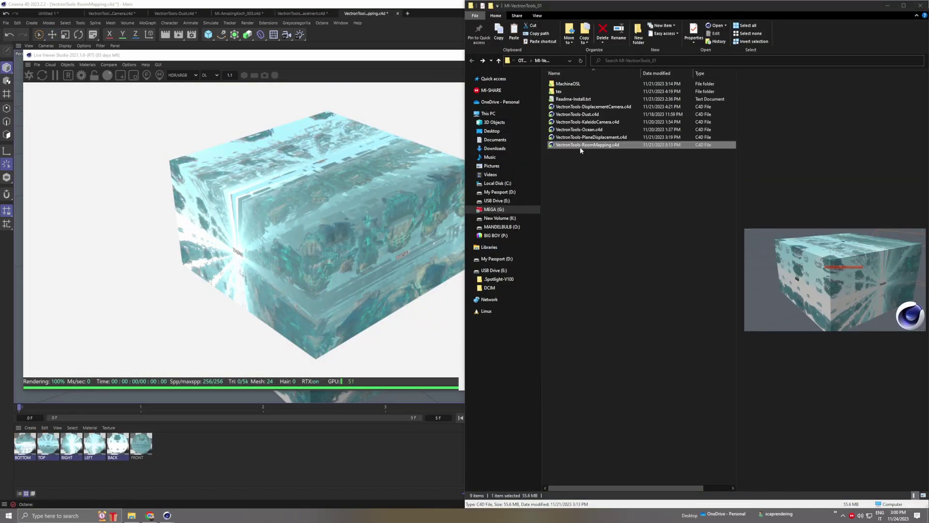
Bring the room-mapping scene forward and move the Live Viewer camera inside the box.
{"action": "left_click", "coordinate": [330, 56]}
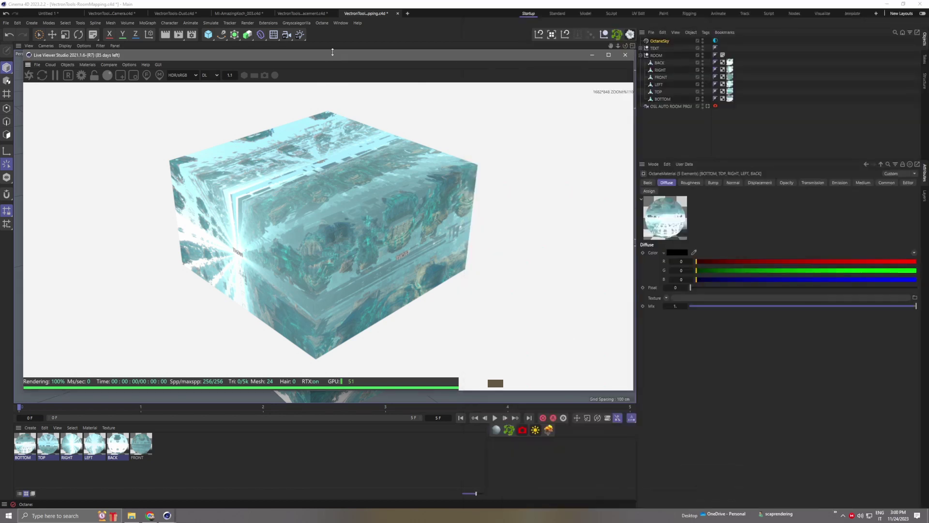
{"action": "mouse_move", "coordinate": [404, 224]}
{"action": "left_mouse_down"}
{"action": "mouse_move", "coordinate": [310, 225]}
{"action": "mouse_move", "coordinate": [386, 224]}
{"action": "left_mouse_up"}
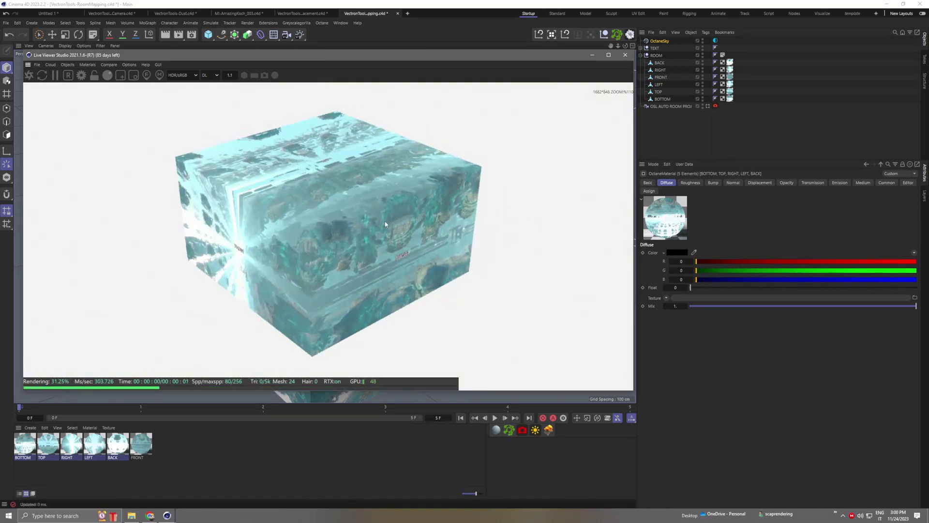
{"action": "middle_click_drag", "start_coordinate": [343, 236], "coordinate": [349, 224]}
{"action": "right_click_drag", "start_coordinate": [349, 224], "coordinate": [393, 178]}
{"action": "left_click_drag", "start_coordinate": [393, 178], "coordinate": [354, 147], "text": "alt"}
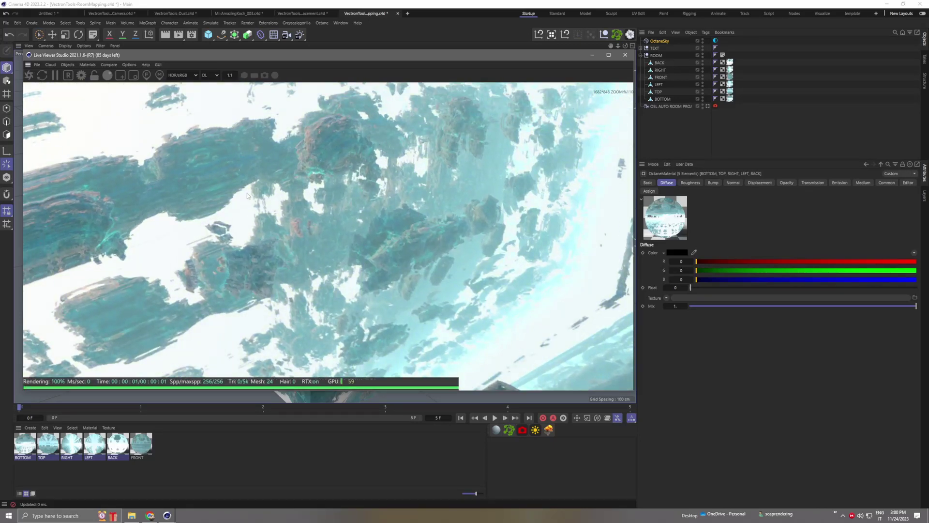
{"action": "left_click_drag", "start_coordinate": [353, 284], "coordinate": [358, 231], "text": "alt"}
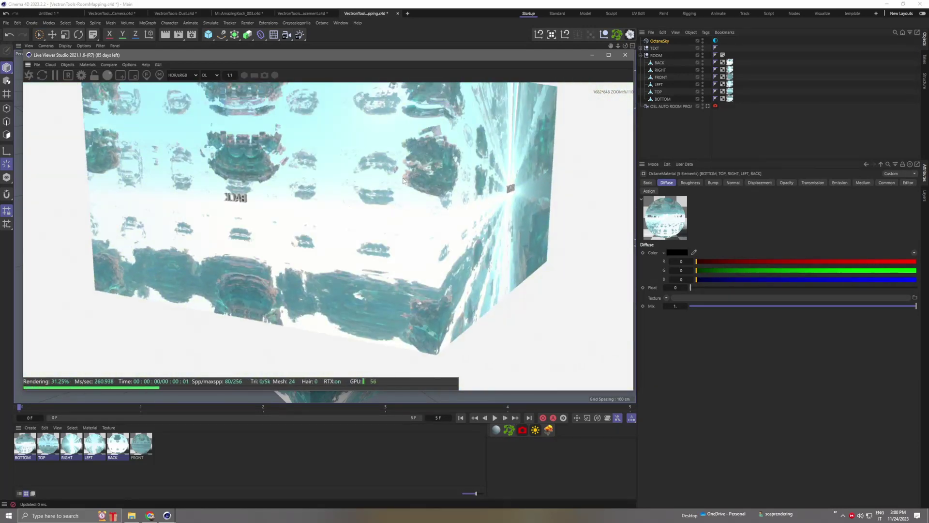
Pull back out to view the whole box and its RIGHT face, then swing inside again.
{"action": "middle_click_drag", "start_coordinate": [403, 180], "coordinate": [398, 229], "text": "alt"}
{"action": "right_click_drag", "start_coordinate": [397, 229], "coordinate": [417, 162], "text": "alt"}
{"action": "left_click_drag", "start_coordinate": [417, 162], "coordinate": [318, 208], "text": "alt"}
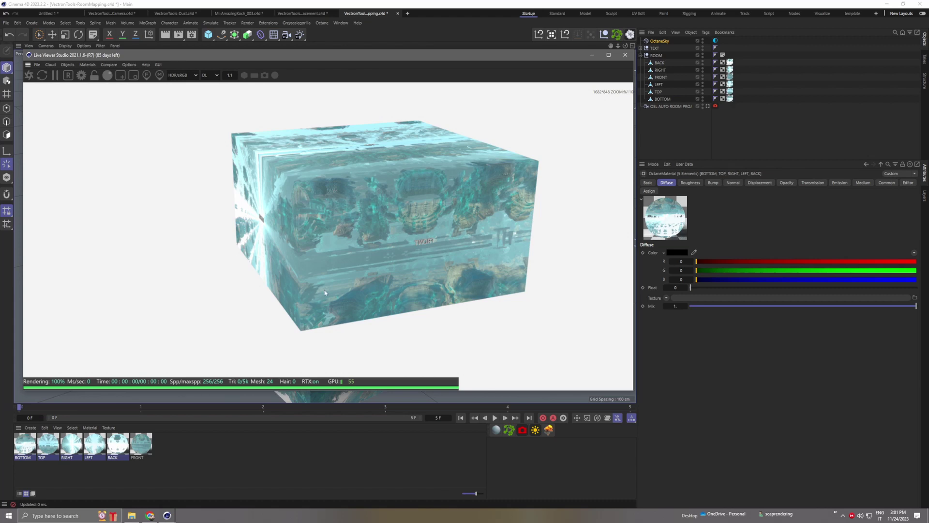
{"action": "left_click_drag", "start_coordinate": [293, 250], "coordinate": [463, 205], "text": "alt"}
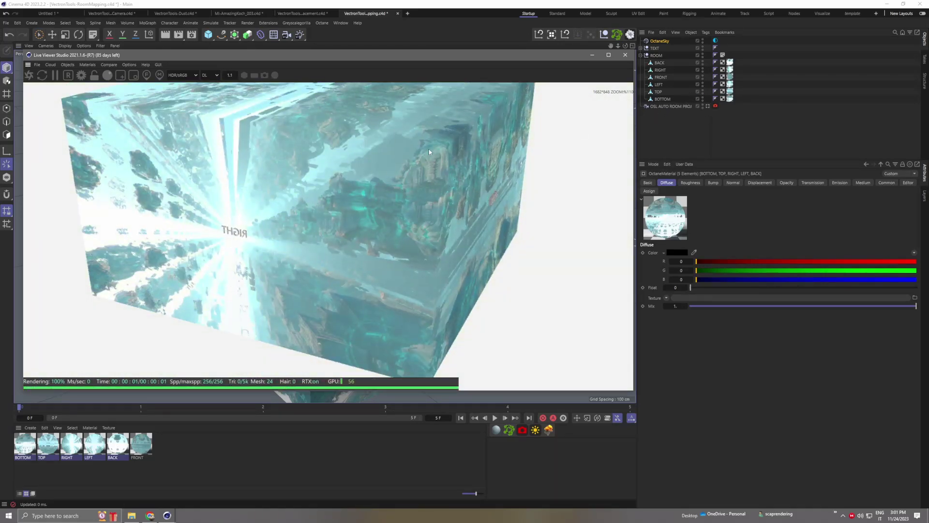
{"action": "scroll", "coordinate": [283, 203], "scroll_direction": "up", "scroll_amount": 6}
{"action": "left_click_drag", "start_coordinate": [349, 218], "coordinate": [359, 235]}
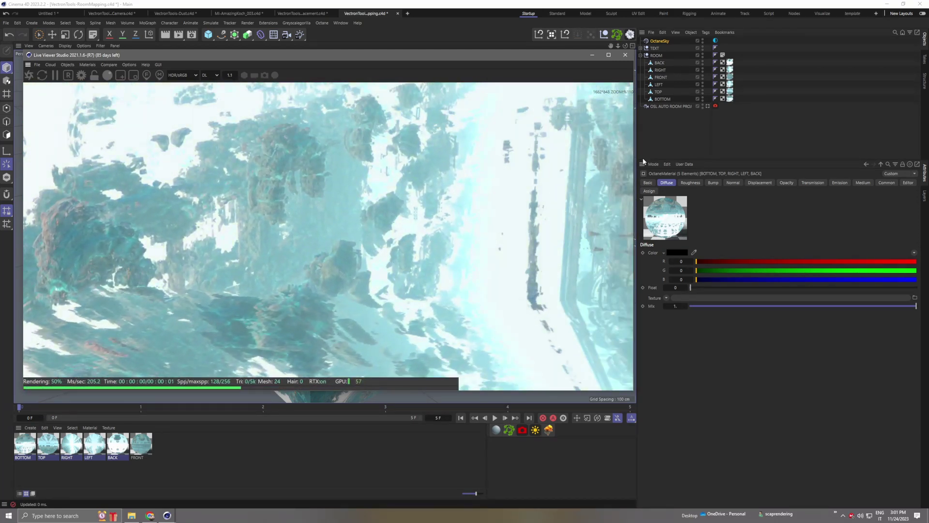
Render through the OSL AUTO ROOM PROJ camera and cycle its view to BACK, LEFT, RIGHT.
{"action": "left_click", "coordinate": [708, 106]}
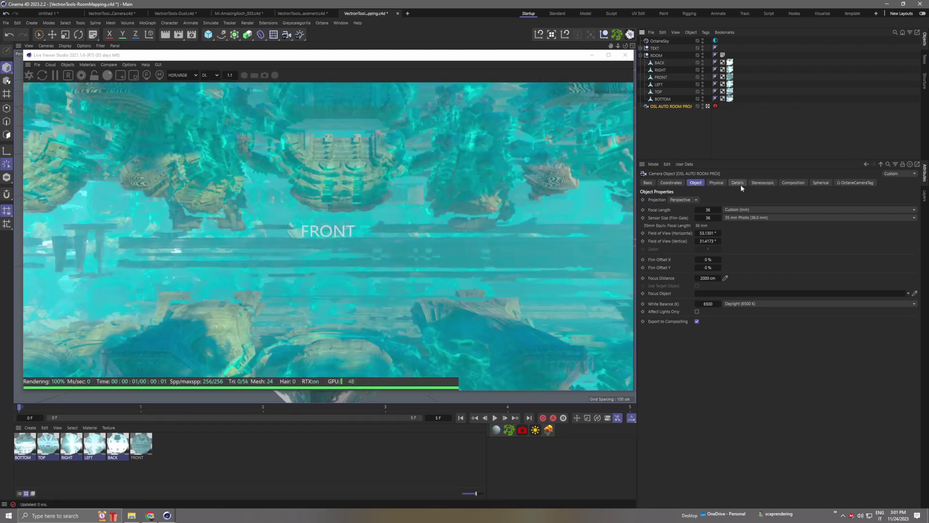
{"action": "left_click", "coordinate": [848, 184]}
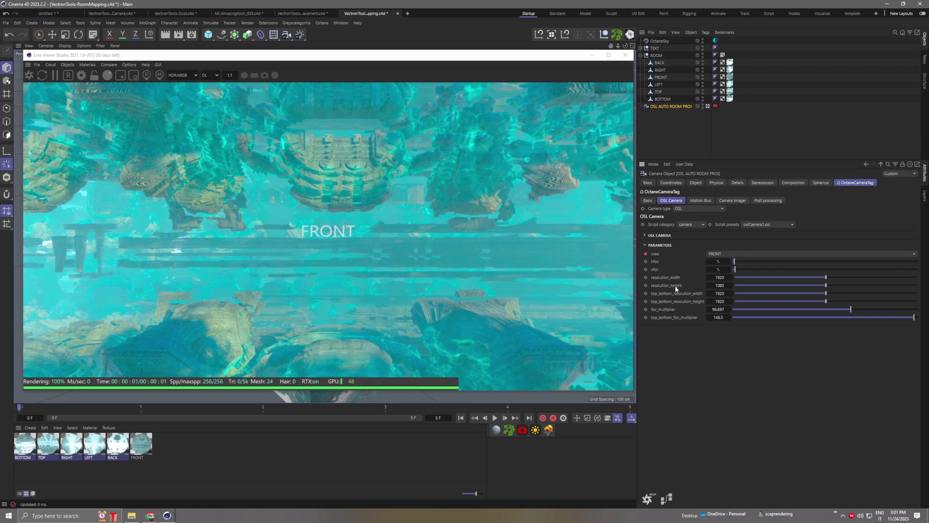
{"action": "left_click", "coordinate": [708, 254]}
{"action": "left_click", "coordinate": [717, 269]}
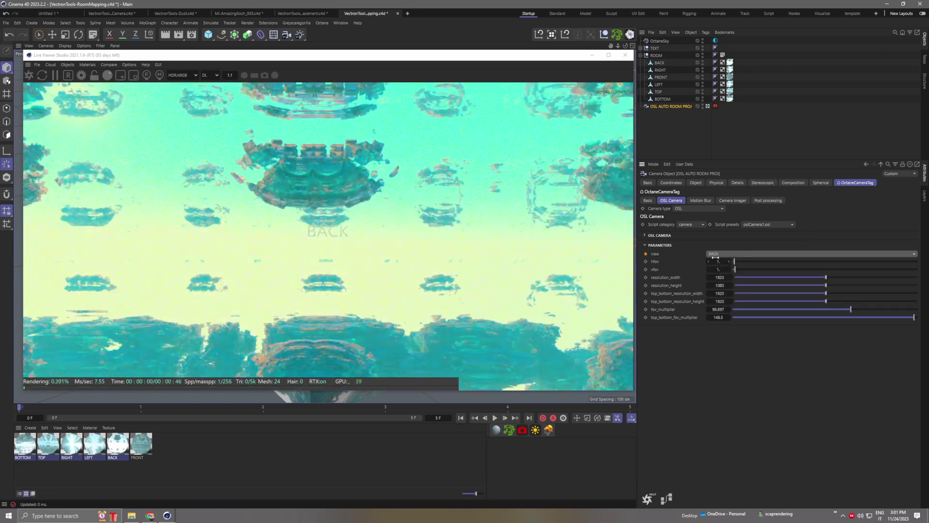
{"action": "left_click", "coordinate": [722, 255]}
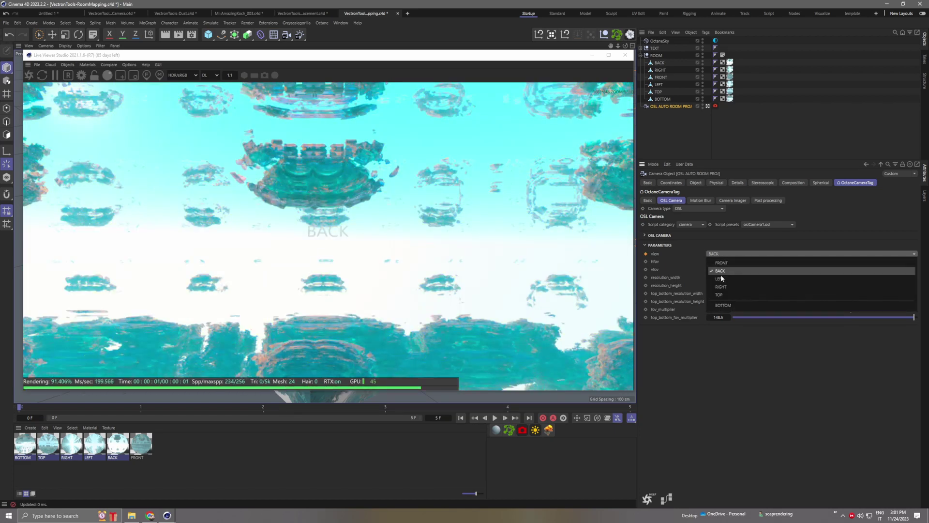
{"action": "left_click", "coordinate": [718, 277]}
{"action": "left_click", "coordinate": [720, 254]}
{"action": "left_click", "coordinate": [721, 287]}
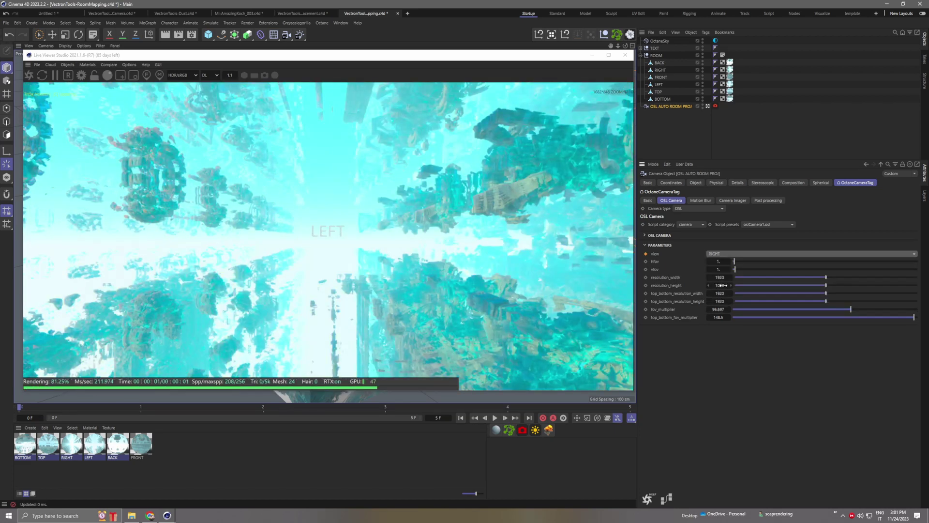
Continue cycling the projection view through TOP and BOTTOM, ending on FRONT.
{"action": "left_click", "coordinate": [726, 253]}
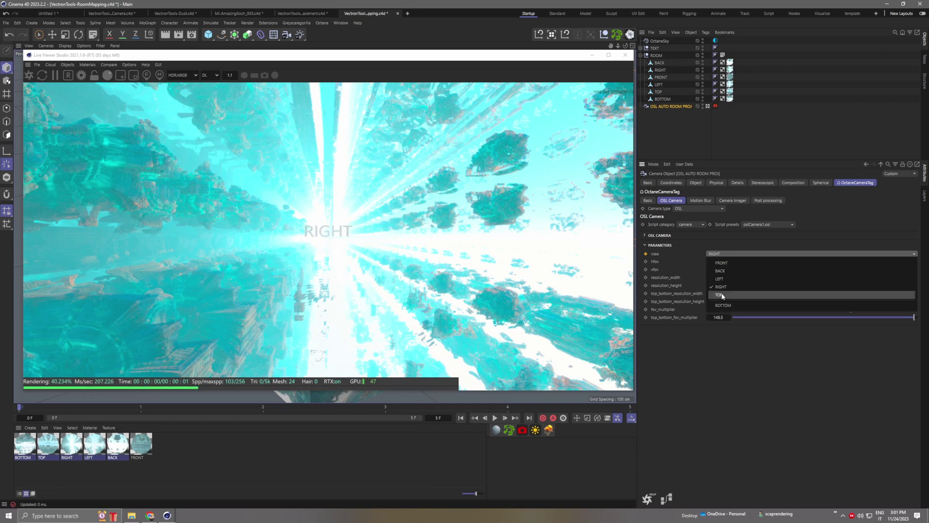
{"action": "left_click", "coordinate": [721, 295]}
{"action": "left_click", "coordinate": [720, 254]}
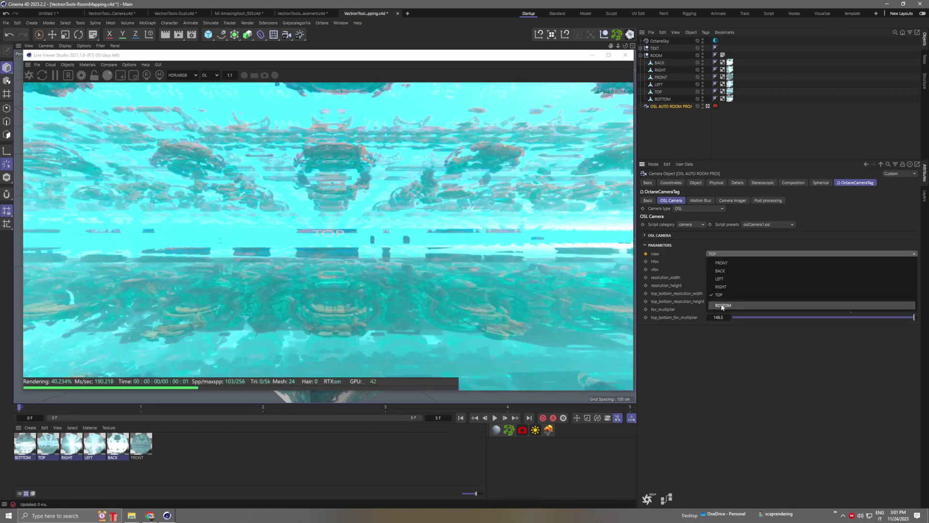
{"action": "left_click", "coordinate": [719, 303]}
{"action": "left_click", "coordinate": [721, 255]}
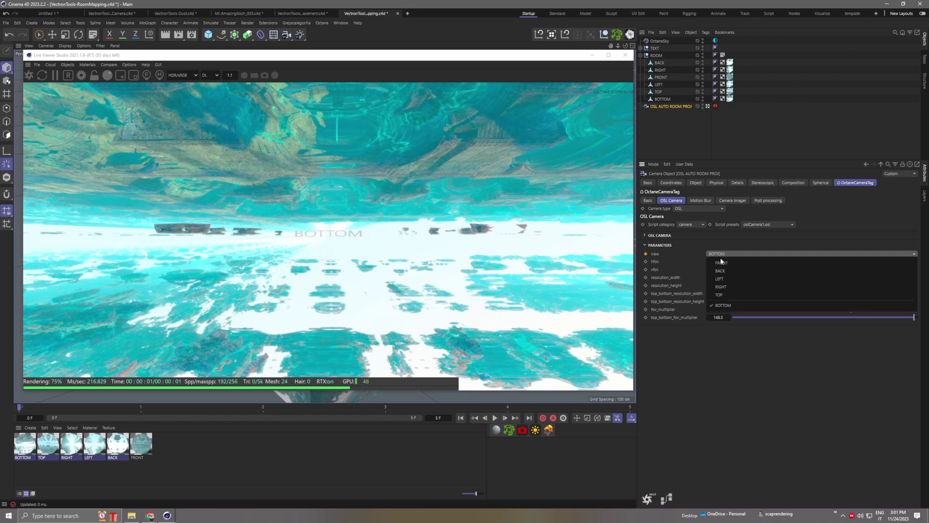
{"action": "left_click", "coordinate": [719, 278]}
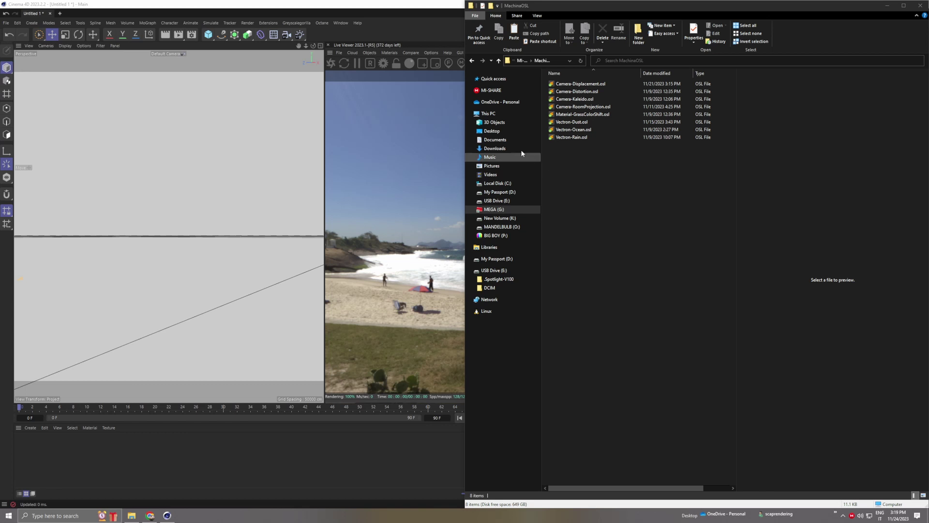
Add a Vectron object running the MACHINA preset Vectron-Rain.osl.
{"action": "left_click", "coordinate": [379, 34]}
{"action": "left_click", "coordinate": [370, 53]}
{"action": "mouse_move", "coordinate": [377, 137]}
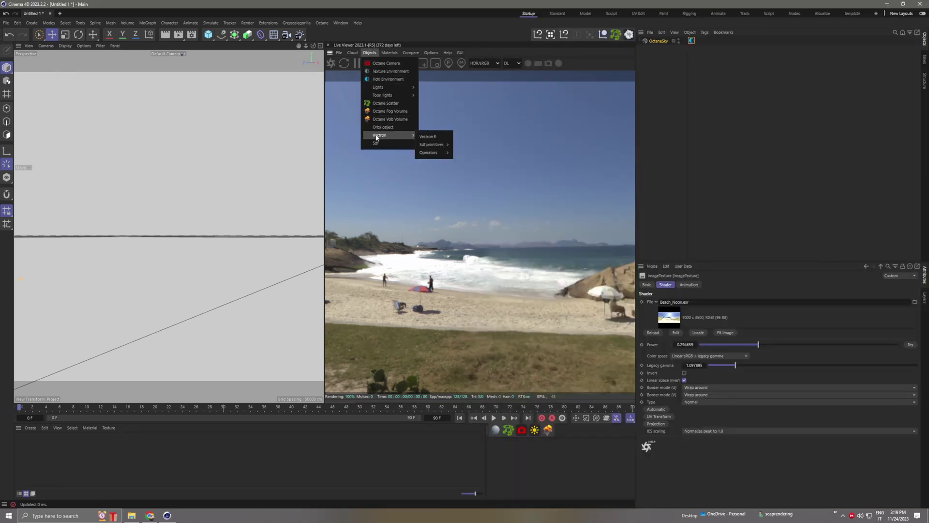
{"action": "left_click", "coordinate": [434, 138]}
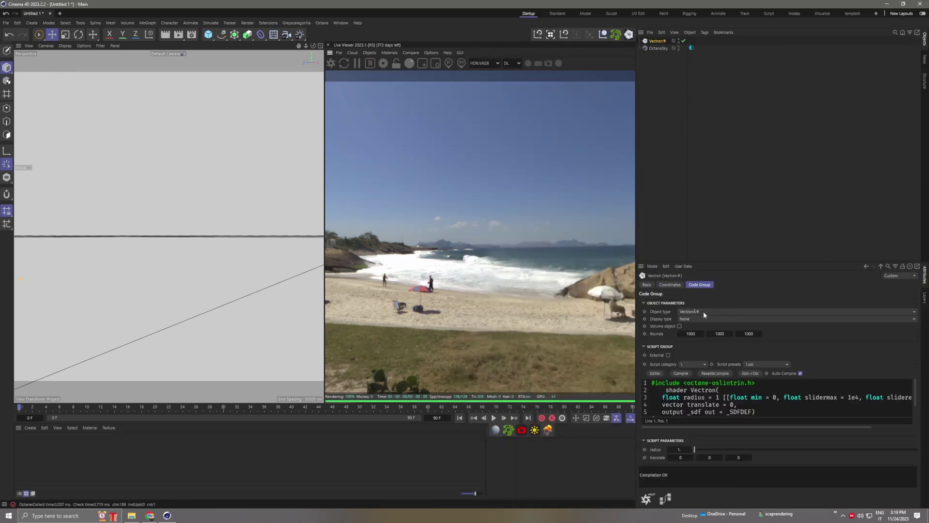
{"action": "left_click", "coordinate": [688, 364]}
{"action": "left_click", "coordinate": [694, 401]}
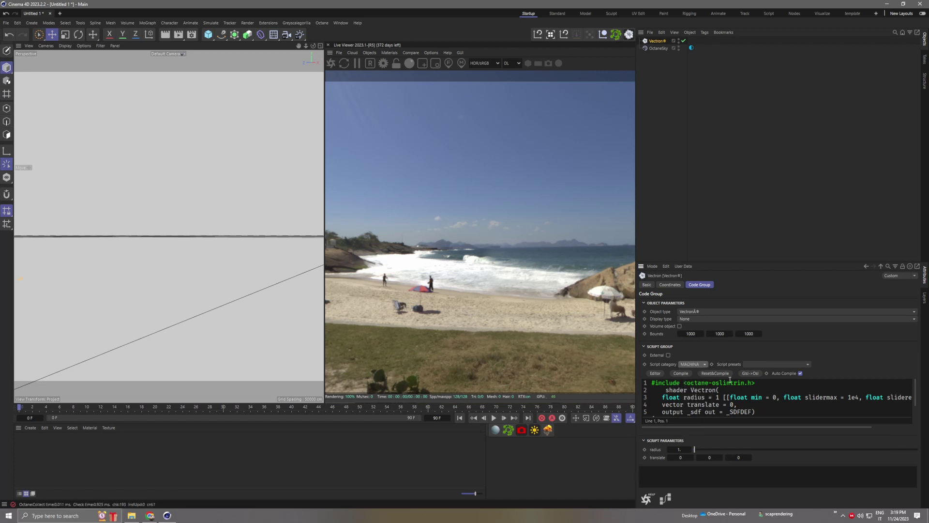
{"action": "left_click", "coordinate": [766, 365]}
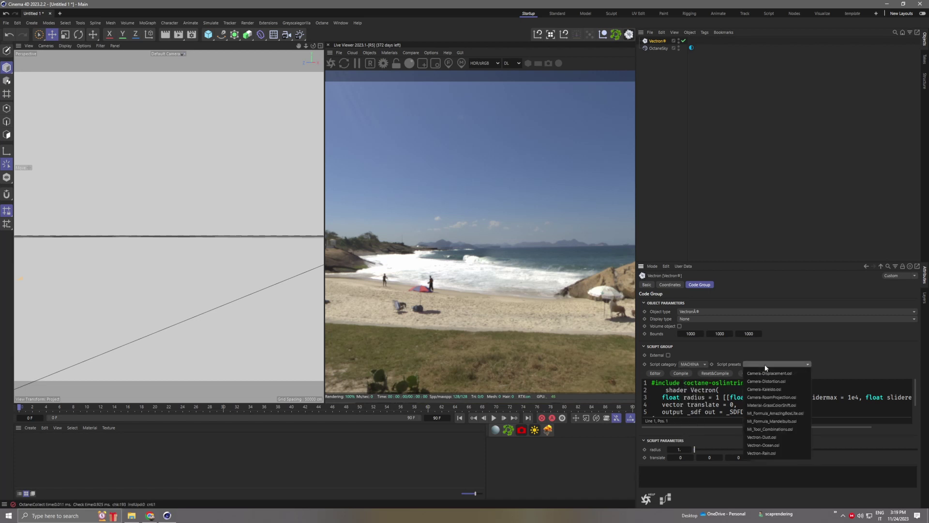
{"action": "left_click", "coordinate": [762, 453]}
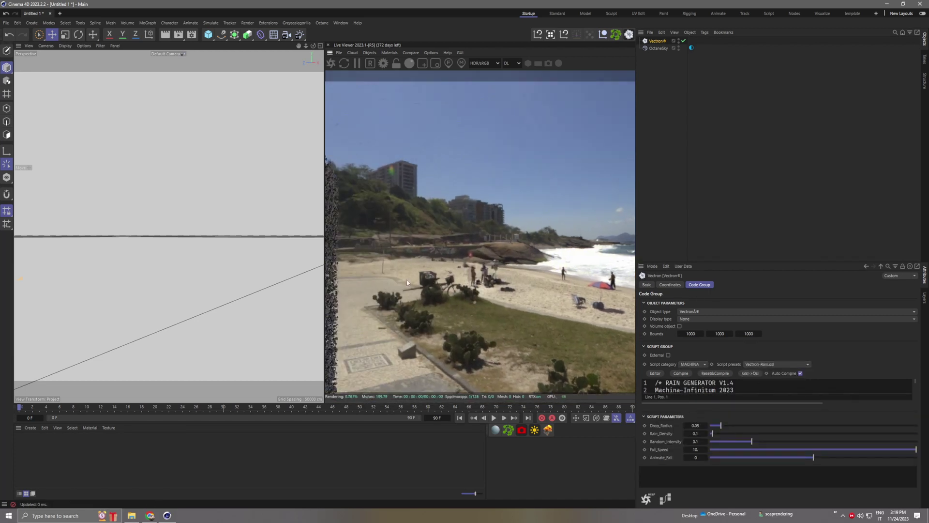
Enlarge the rain box bounds, stretching its depth to about 1884.
{"action": "right_click_drag", "start_coordinate": [414, 239], "coordinate": [411, 318]}
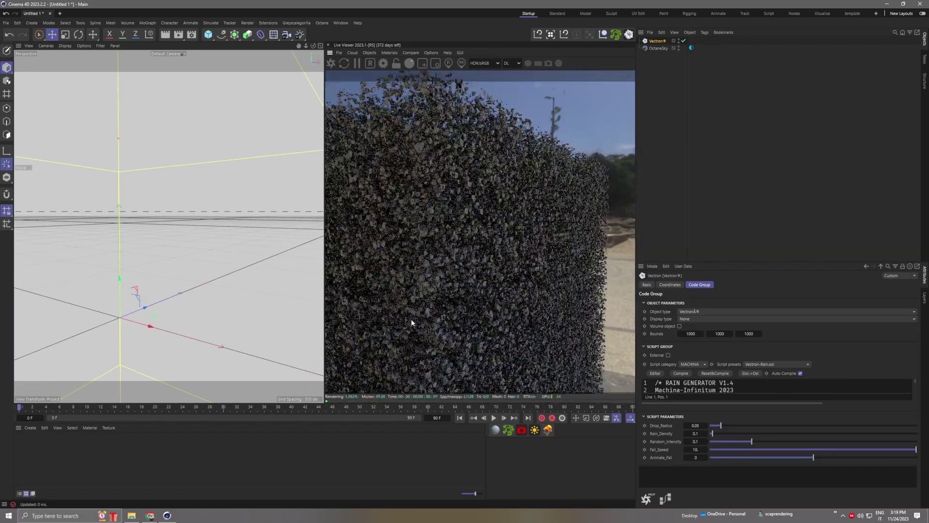
{"action": "right_click_drag", "start_coordinate": [448, 257], "coordinate": [463, 359]}
{"action": "middle_click_drag", "start_coordinate": [471, 295], "coordinate": [503, 222]}
{"action": "left_click_drag", "start_coordinate": [502, 222], "coordinate": [455, 196]}
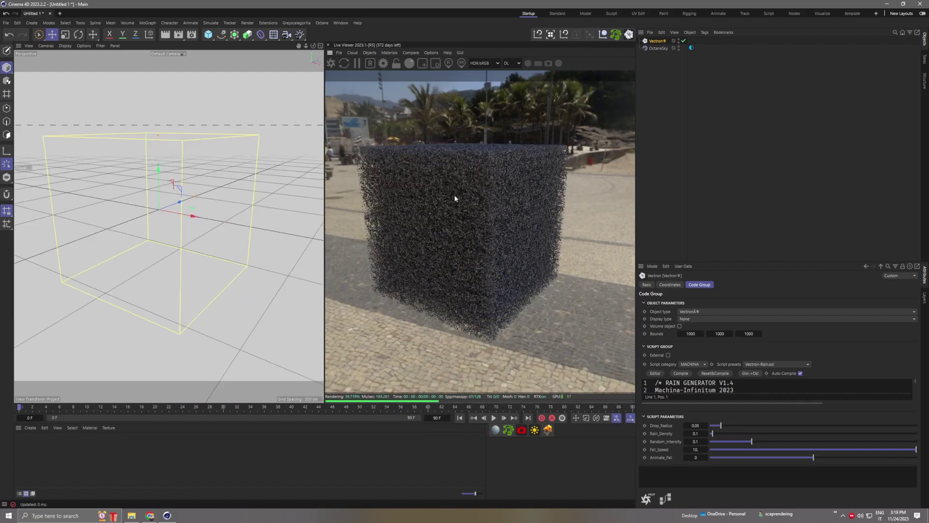
{"action": "left_click_drag", "start_coordinate": [195, 197], "coordinate": [217, 188]}
{"action": "mouse_move", "coordinate": [225, 222]}
{"action": "left_mouse_down"}
{"action": "mouse_move", "coordinate": [285, 232]}
{"action": "mouse_move", "coordinate": [239, 225]}
{"action": "left_mouse_up"}
{"action": "middle_click_drag", "start_coordinate": [161, 238], "coordinate": [202, 224], "text": "alt"}
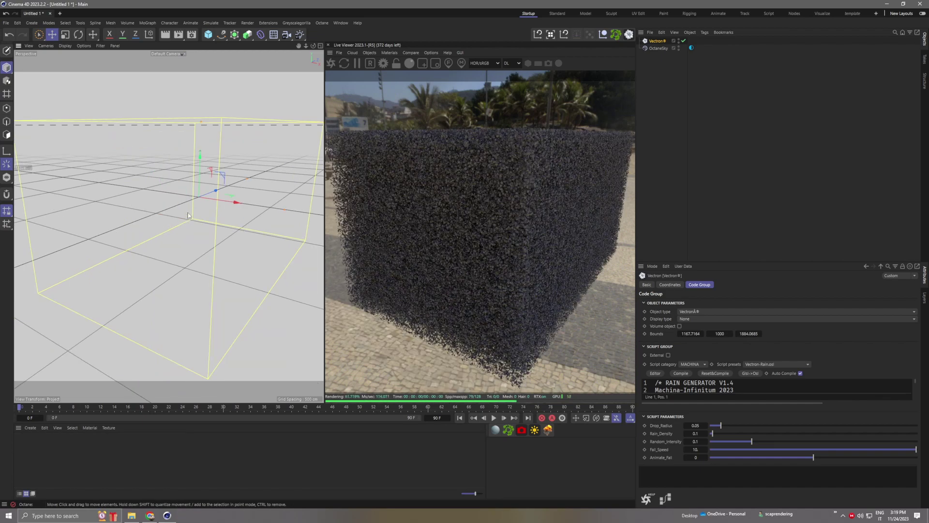
{"action": "scroll", "coordinate": [188, 215], "scroll_direction": "down", "scroll_amount": 3}
{"action": "left_click_drag", "start_coordinate": [188, 216], "coordinate": [213, 192], "text": "alt"}
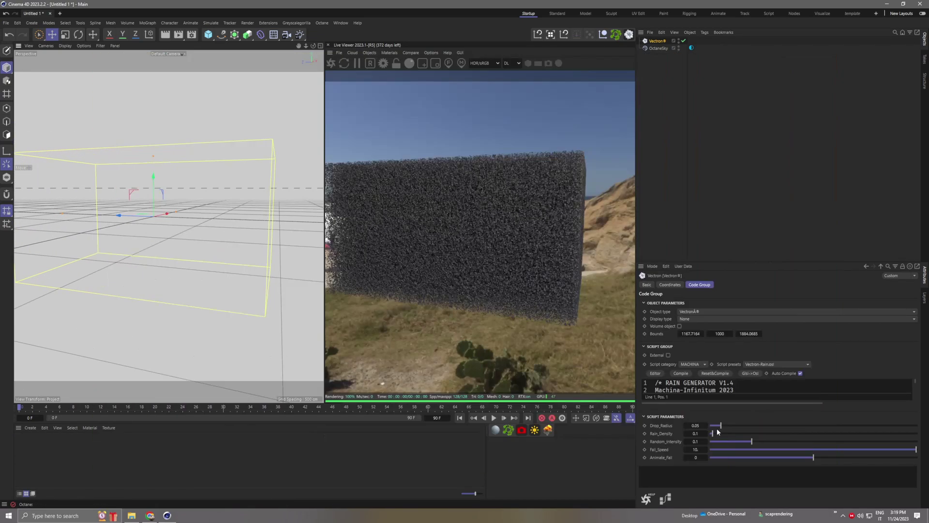
Shrink Drop_Radius to 0.015901 and raise Rain_Density to about 0.31.
{"action": "left_click_drag", "start_coordinate": [721, 428], "coordinate": [714, 428]}
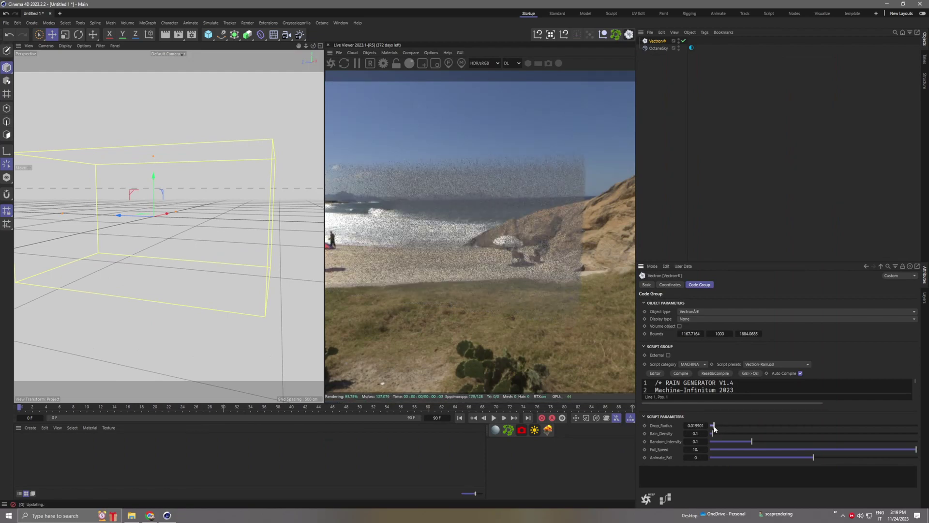
{"action": "right_click_drag", "start_coordinate": [458, 240], "coordinate": [470, 188]}
{"action": "mouse_move", "coordinate": [461, 255]}
{"action": "left_mouse_down"}
{"action": "mouse_move", "coordinate": [468, 263]}
{"action": "mouse_move", "coordinate": [450, 266]}
{"action": "mouse_move", "coordinate": [459, 267]}
{"action": "left_mouse_up"}
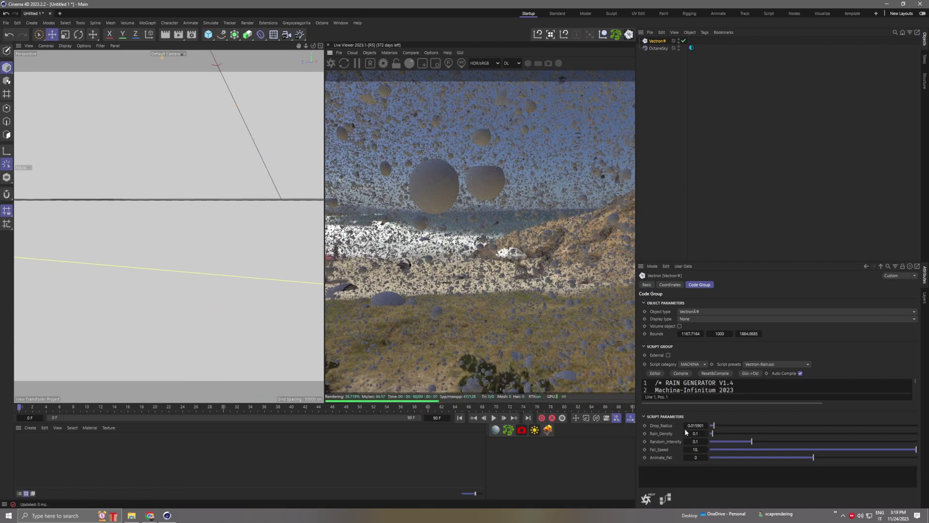
{"action": "left_click_drag", "start_coordinate": [713, 435], "coordinate": [719, 436]}
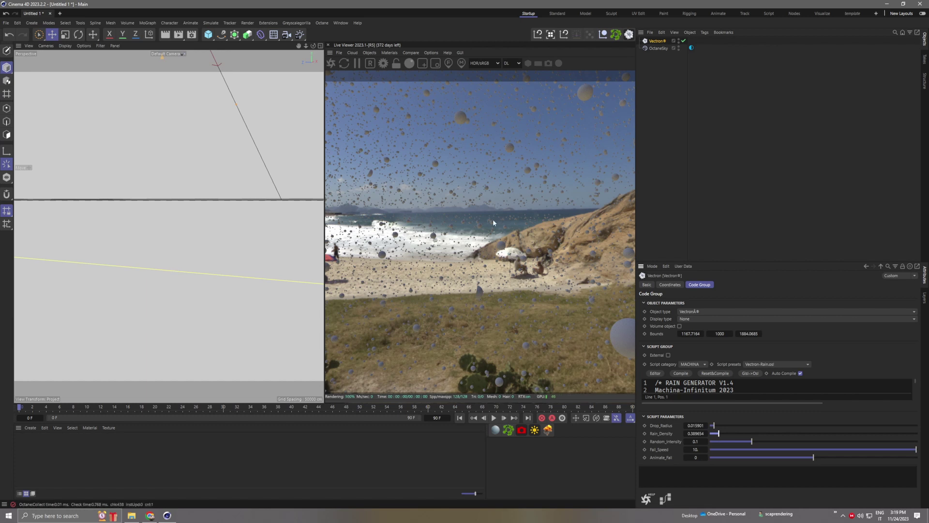
Add an Octane camera and render the Live Viewer through it.
{"action": "left_click", "coordinate": [370, 53]}
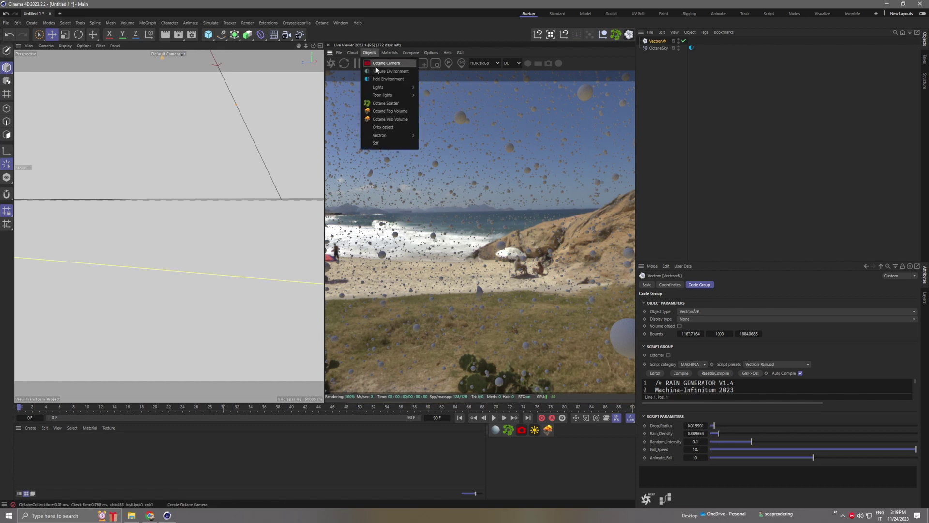
{"action": "left_click", "coordinate": [387, 67]}
{"action": "left_click", "coordinate": [691, 40]}
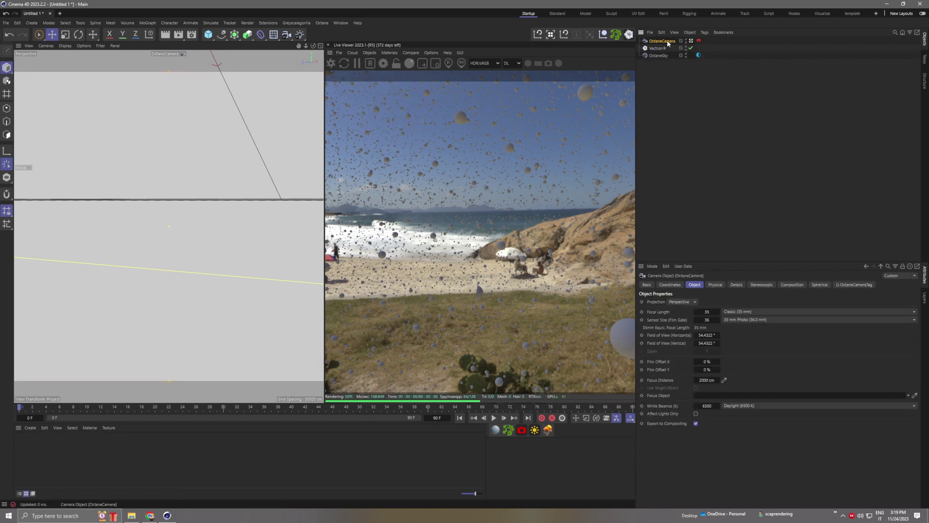
Enable camera motion blur with 0.034545 shutter time and turn to a new beach view.
{"action": "left_click", "coordinate": [855, 284]}
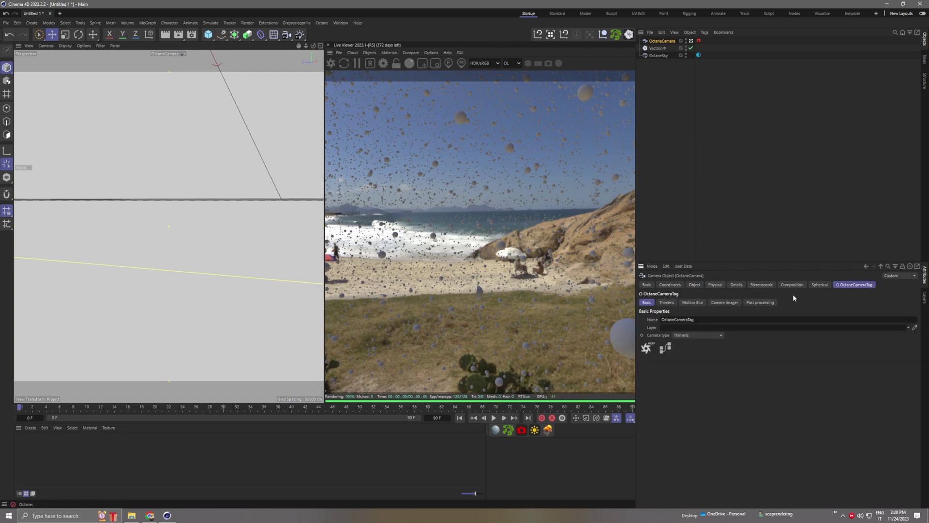
{"action": "left_click", "coordinate": [692, 303]}
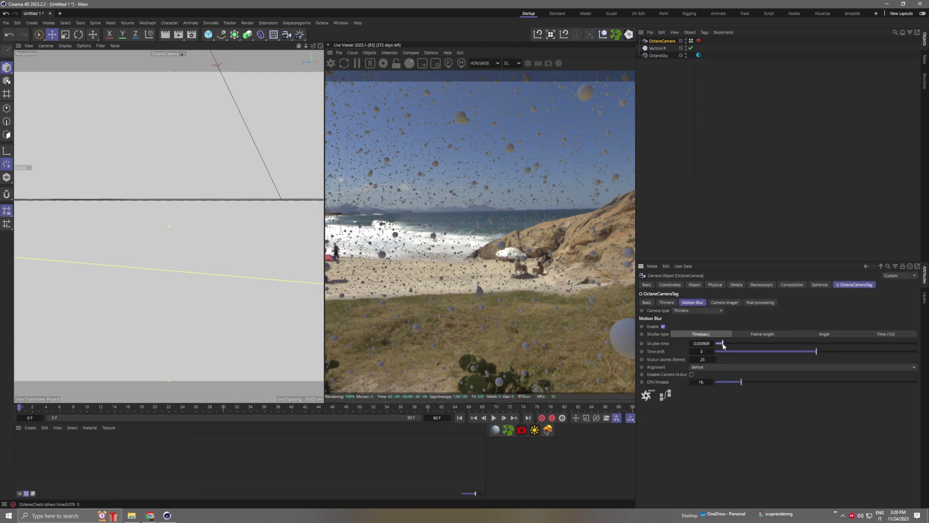
{"action": "left_click_drag", "start_coordinate": [723, 346], "coordinate": [724, 346]}
{"action": "left_click_drag", "start_coordinate": [498, 288], "coordinate": [452, 267]}
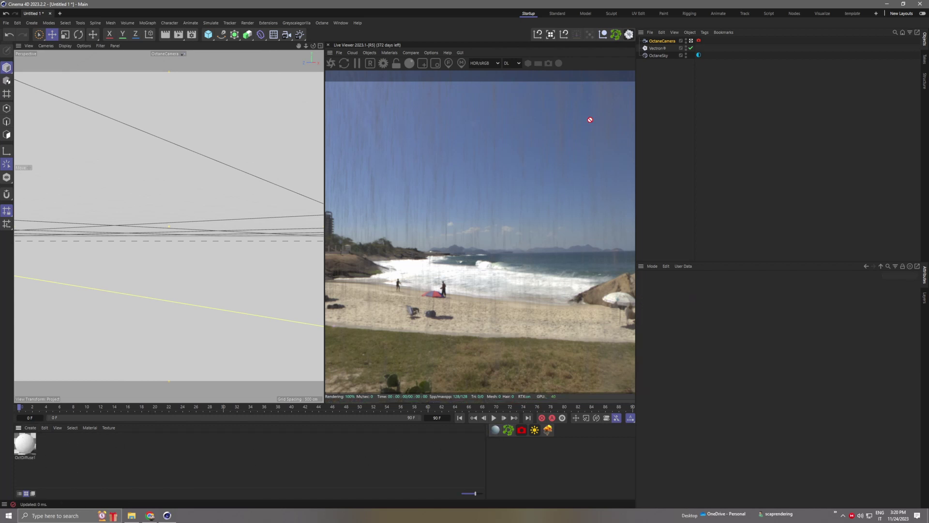
Apply OctDiffuse1 to the Vectron rain object and set its Material type to Specular.
{"action": "left_click_drag", "start_coordinate": [656, 51], "coordinate": [657, 49]}
{"action": "double_click", "coordinate": [28, 445]}
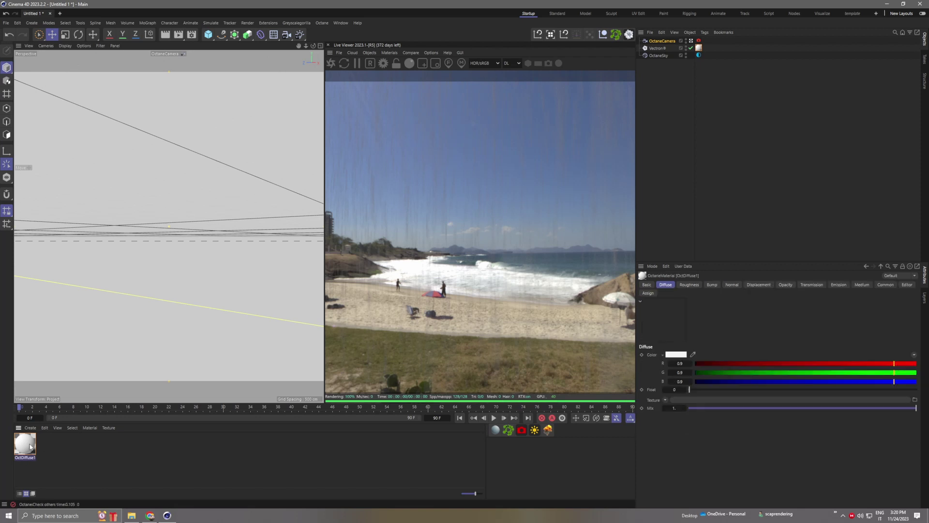
{"action": "left_click_drag", "start_coordinate": [134, 274], "coordinate": [332, 142]}
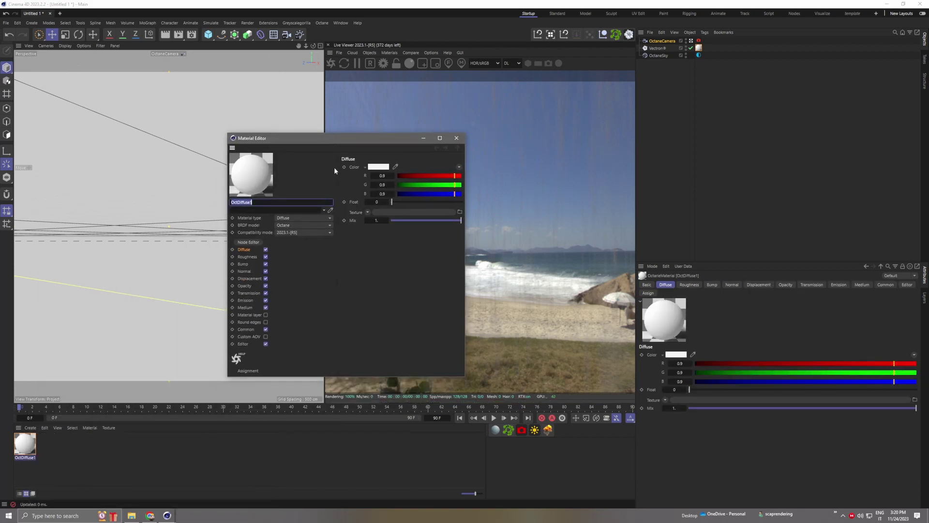
{"action": "left_click", "coordinate": [302, 218]}
{"action": "left_click", "coordinate": [300, 254]}
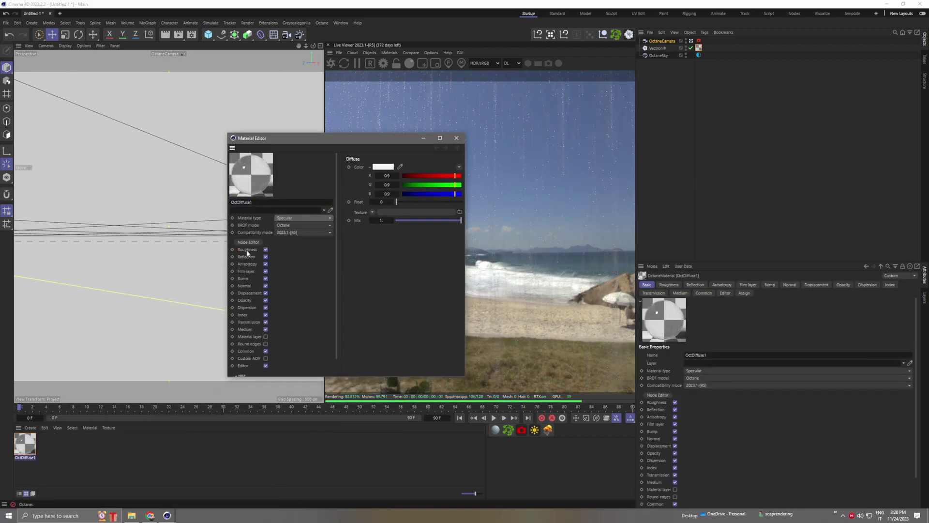
{"action": "left_click", "coordinate": [247, 249]}
{"action": "left_click", "coordinate": [456, 138]}
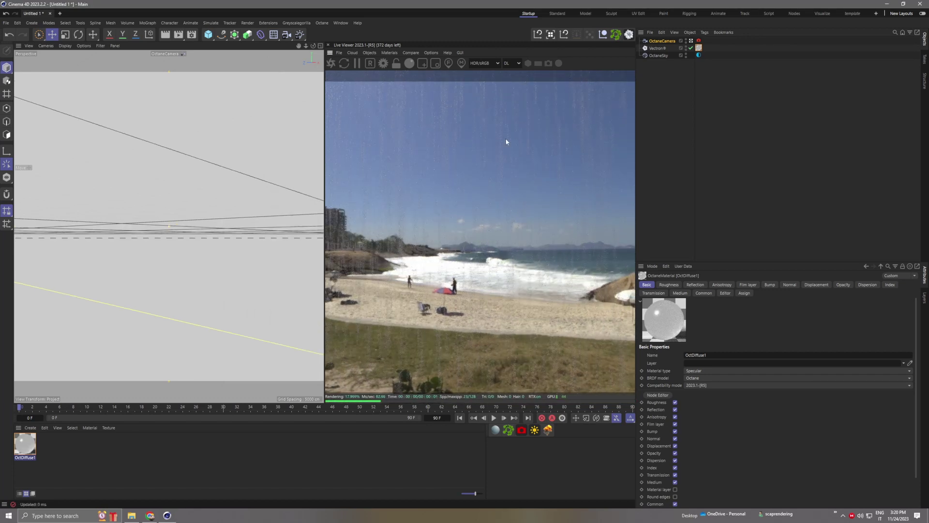
Switch the Live Viewer render mode to PT (path tracing).
{"action": "left_click", "coordinate": [509, 64]}
{"action": "left_click", "coordinate": [513, 94]}
{"action": "middle_click_drag", "start_coordinate": [486, 290], "coordinate": [485, 259]}
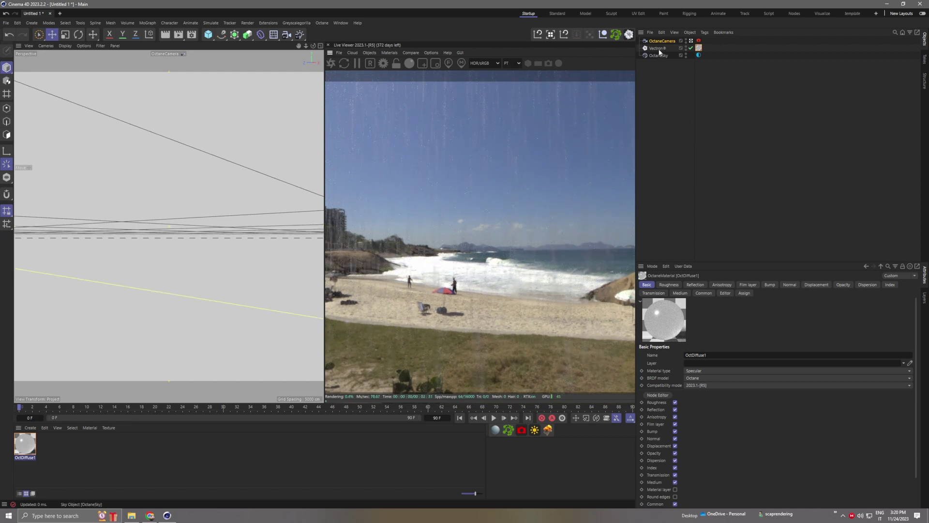
Lower Random_Intensity and fine-tune Drop_Radius for clearer raindrops over the beach.
{"action": "left_click", "coordinate": [658, 48]}
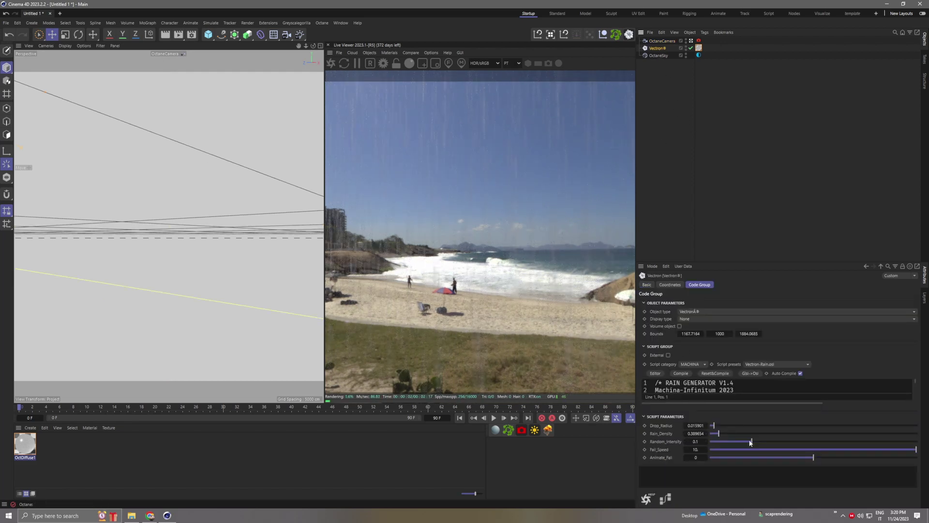
{"action": "mouse_move", "coordinate": [751, 442]}
{"action": "left_mouse_down"}
{"action": "mouse_move", "coordinate": [809, 441]}
{"action": "mouse_move", "coordinate": [675, 453]}
{"action": "mouse_move", "coordinate": [792, 457]}
{"action": "mouse_move", "coordinate": [705, 462]}
{"action": "left_mouse_up"}
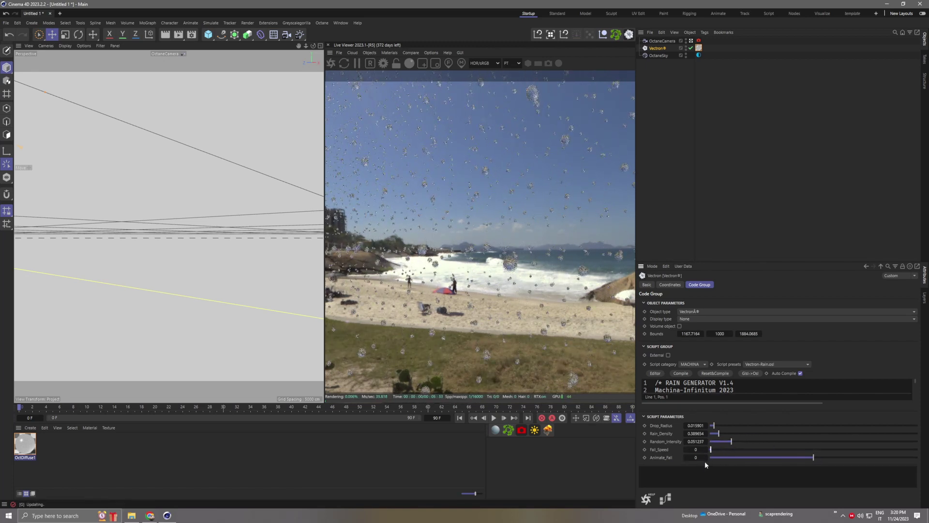
{"action": "left_click_drag", "start_coordinate": [714, 427], "coordinate": [712, 426]}
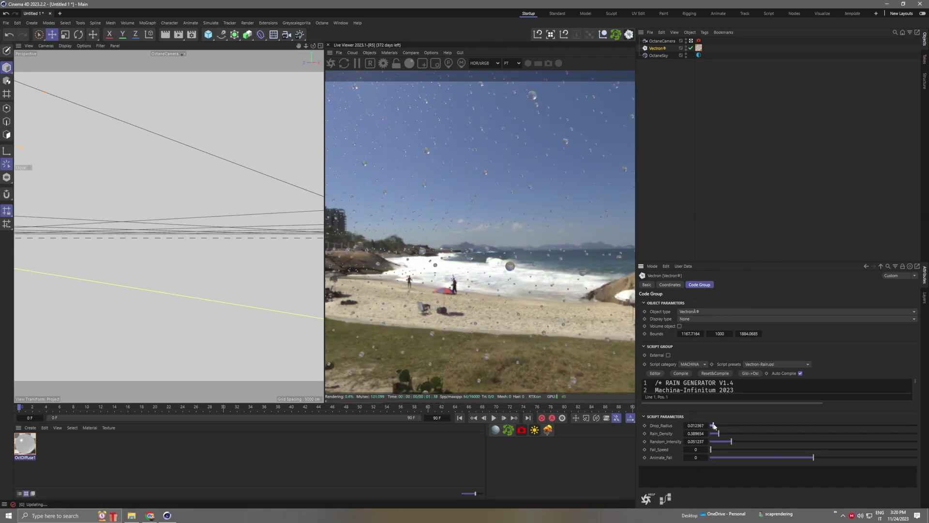
{"action": "left_click_drag", "start_coordinate": [714, 426], "coordinate": [720, 433]}
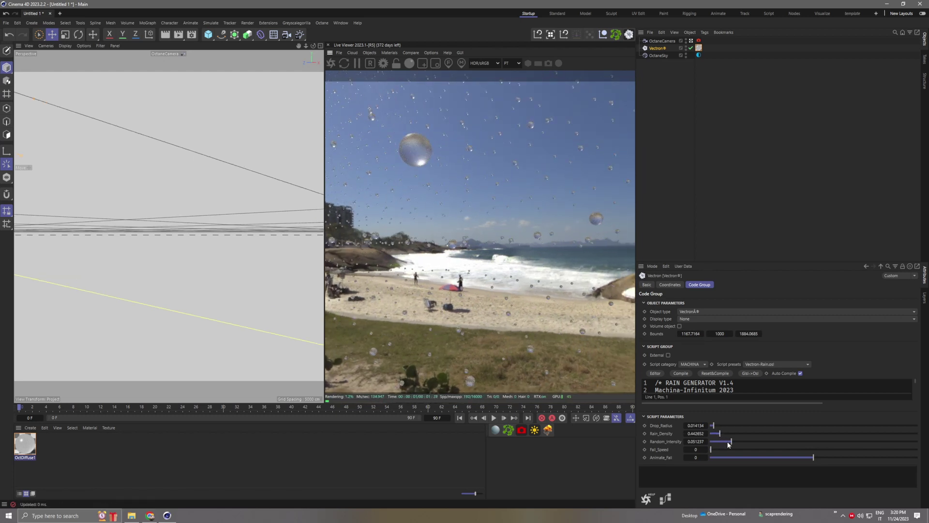
{"action": "left_click_drag", "start_coordinate": [439, 221], "coordinate": [402, 286]}
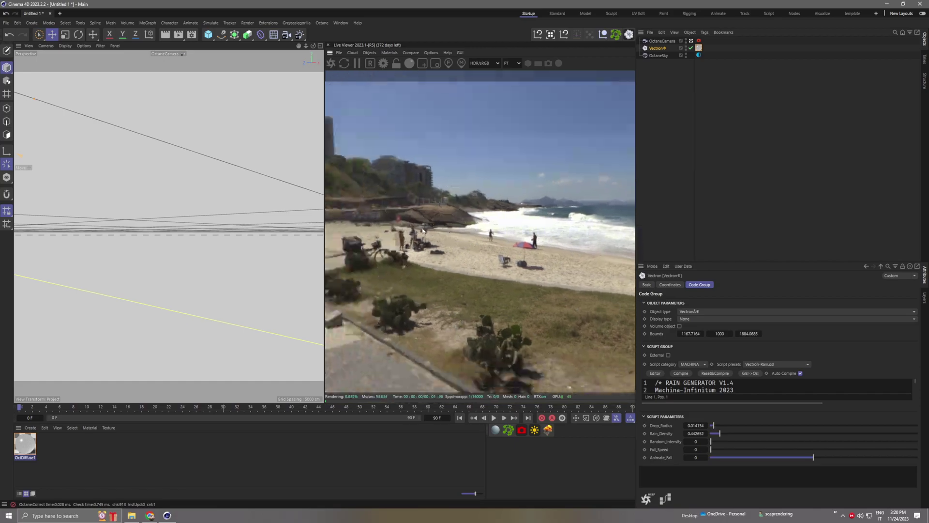
{"action": "scroll", "coordinate": [401, 288], "scroll_direction": "down", "scroll_amount": 5}
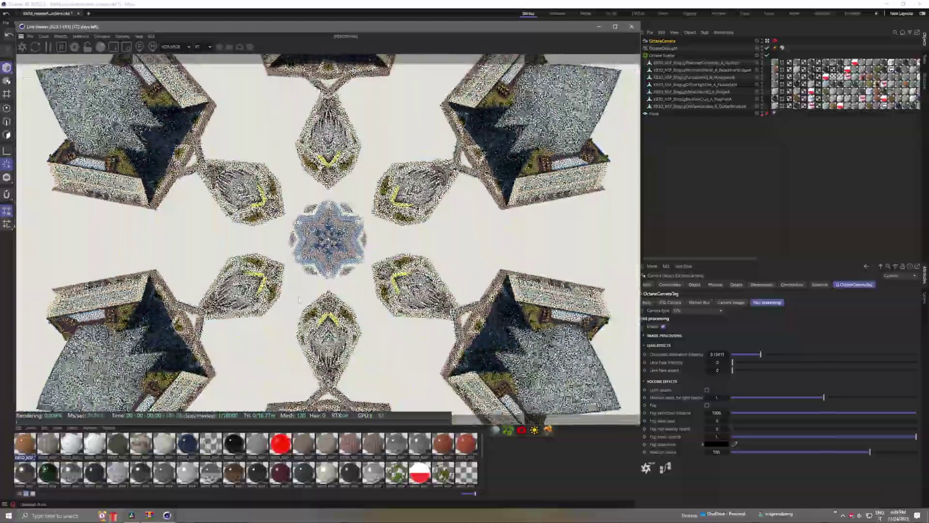
Drag the Sdf sphere Radius slider and switch the Live Viewer from Normal to PT.
{"action": "left_click_drag", "start_coordinate": [299, 301], "coordinate": [315, 272]}
{"action": "left_click", "coordinate": [726, 346]}
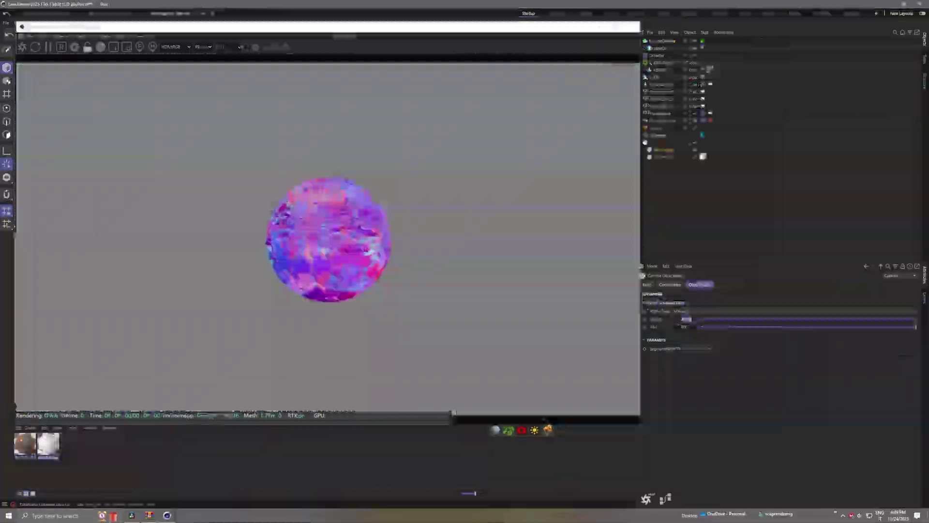
{"action": "left_click_drag", "start_coordinate": [695, 320], "coordinate": [695, 299]}
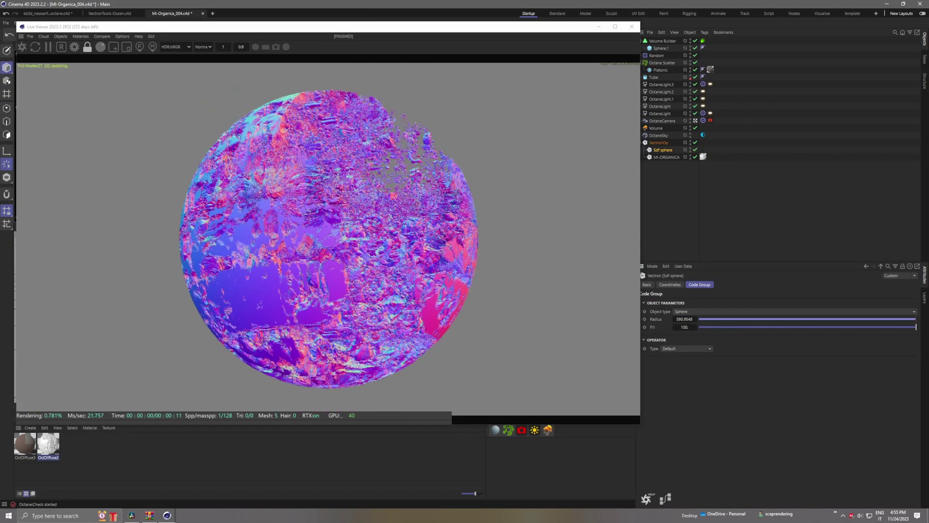
{"action": "left_click", "coordinate": [203, 46]}
{"action": "left_click", "coordinate": [209, 81]}
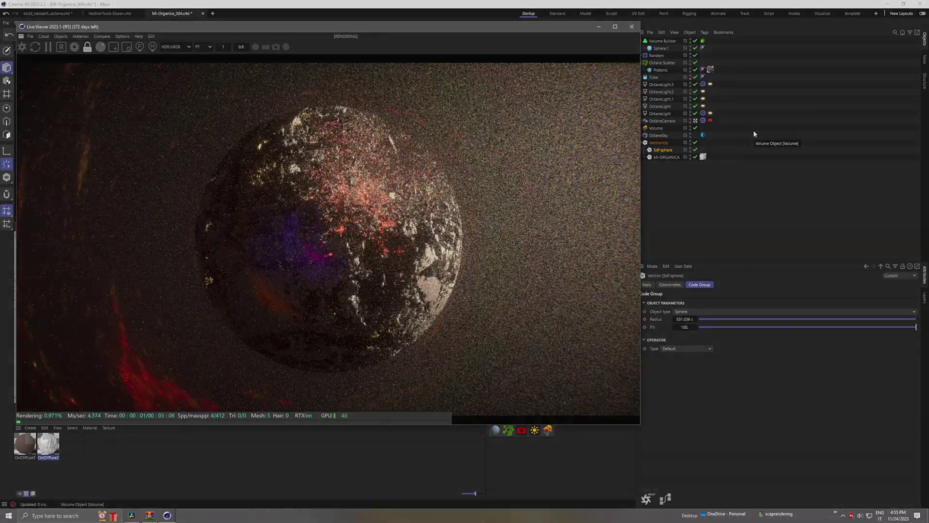